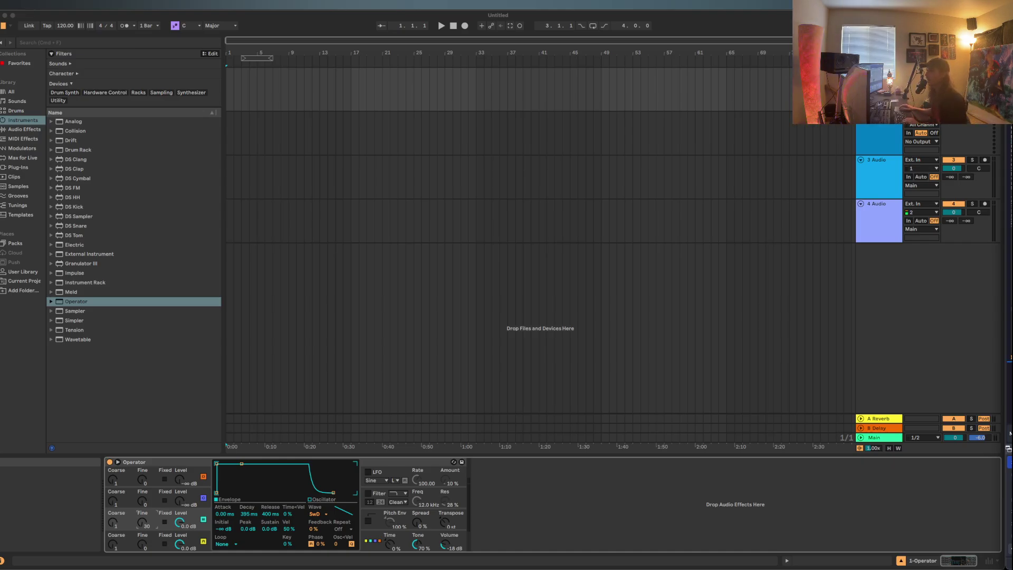
Show the Audio Effects category in the browser and select EQ Eight.
{"action": "left_click", "coordinate": [23, 130]}
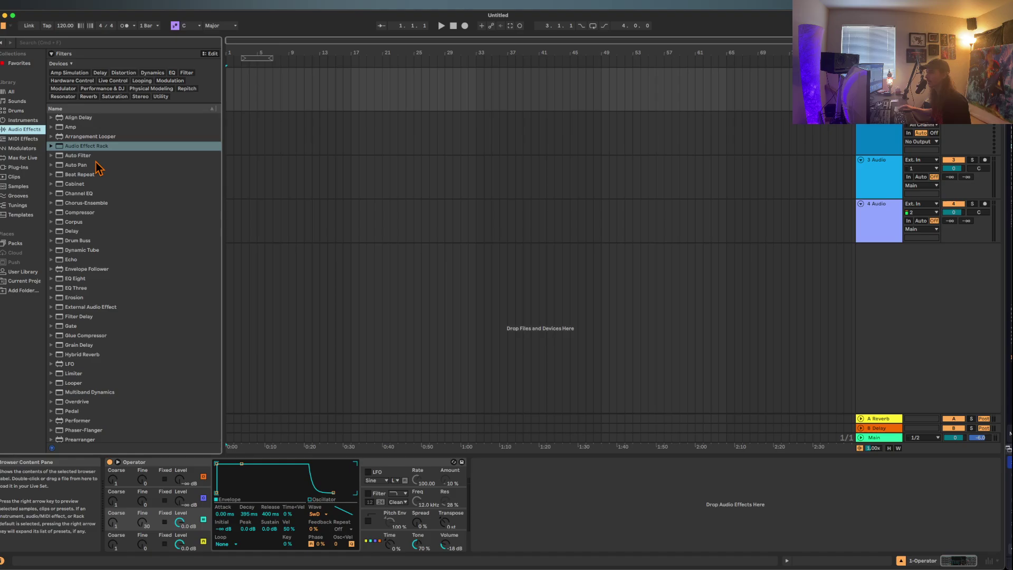
{"action": "left_click", "coordinate": [75, 279]}
Add EQ Eight after Operator and boost a narrow low band.
{"action": "left_click_drag", "start_coordinate": [74, 287], "coordinate": [558, 525]}
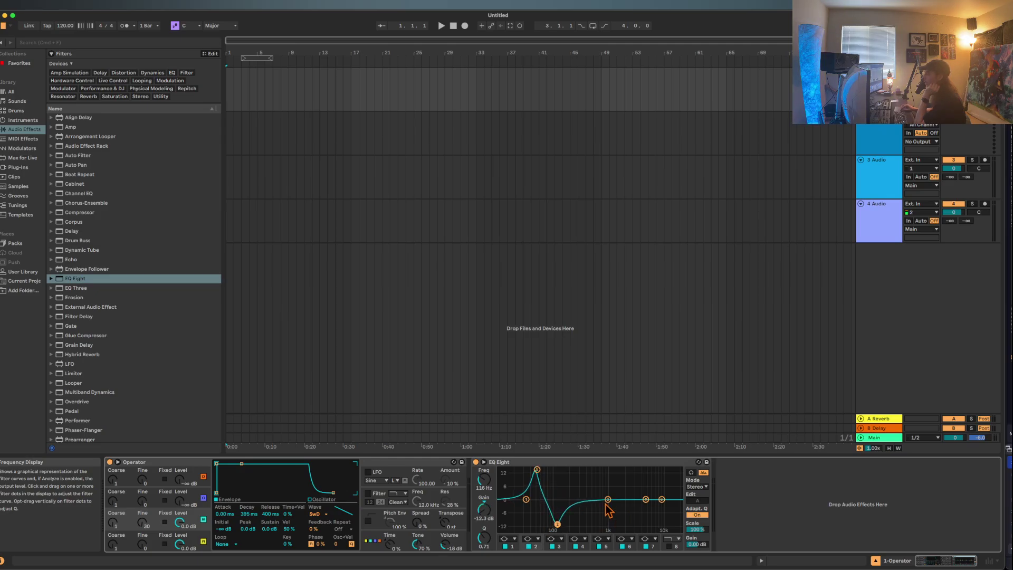
{"action": "left_click_drag", "start_coordinate": [608, 499], "coordinate": [575, 484]}
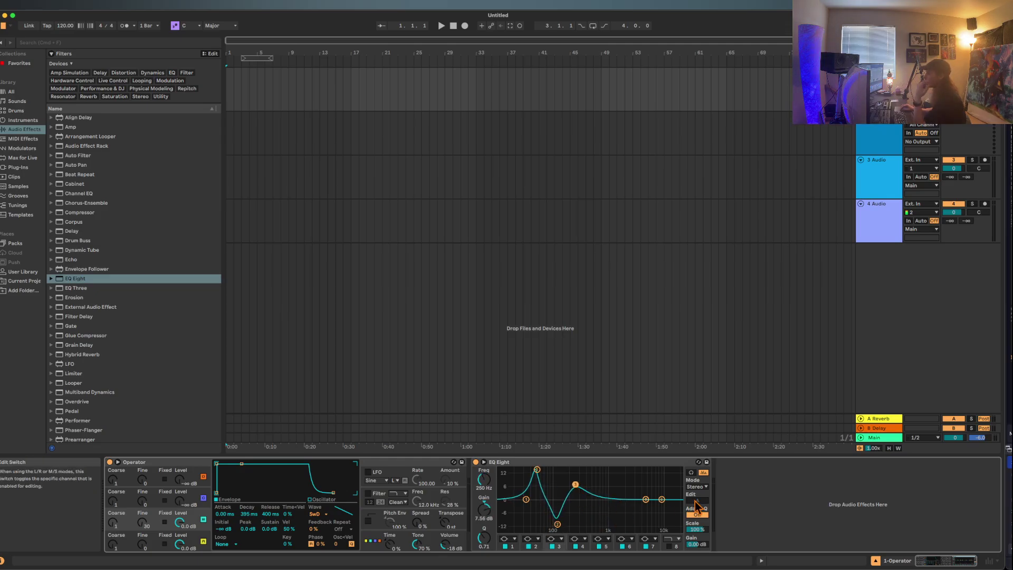
{"action": "left_click_drag", "start_coordinate": [484, 538], "coordinate": [484, 536]}
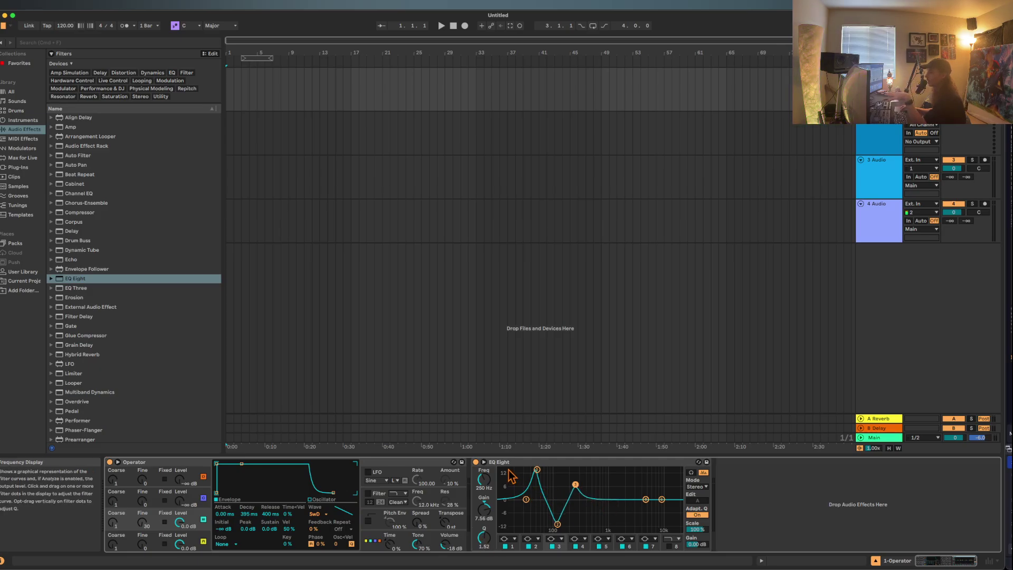
{"action": "left_click_drag", "start_coordinate": [508, 467], "coordinate": [565, 523]}
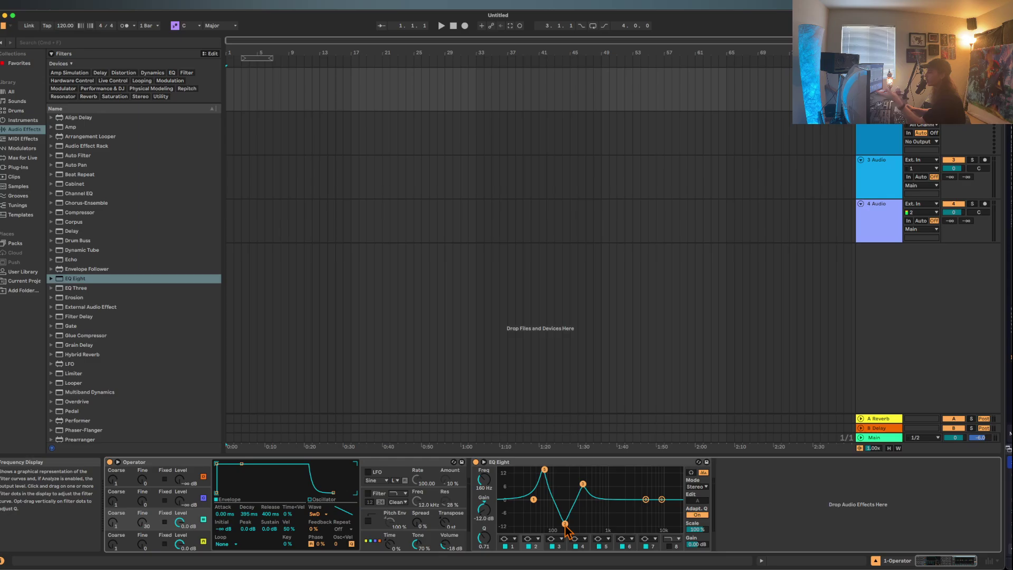
{"action": "left_click", "coordinate": [521, 467]}
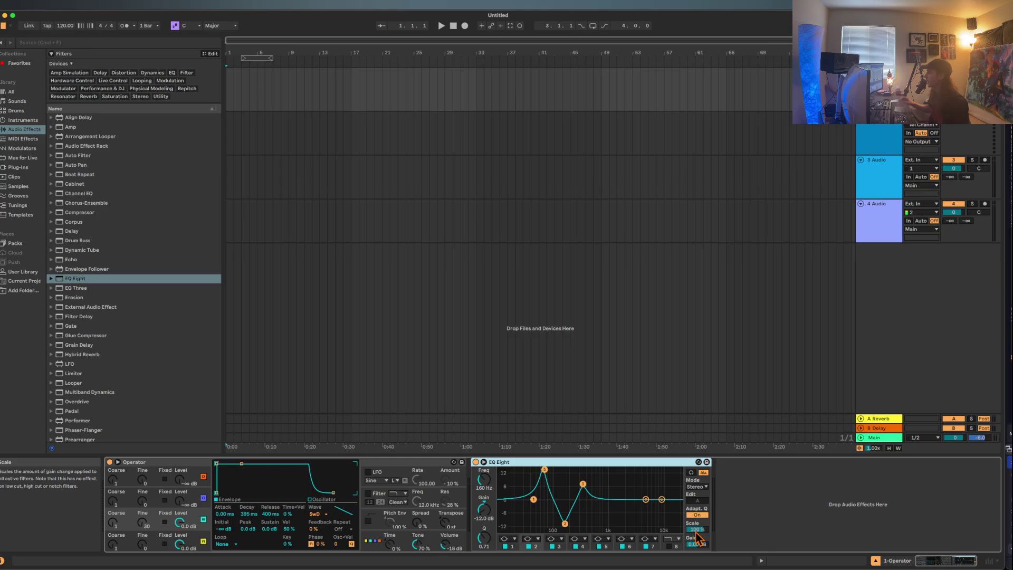
Set EQ Eight's Scale to 116%, deepening the low boost and the 116 Hz cut.
{"action": "mouse_move", "coordinate": [697, 533]}
{"action": "left_mouse_down"}
{"action": "mouse_move", "coordinate": [697, 544]}
{"action": "mouse_move", "coordinate": [697, 504]}
{"action": "mouse_move", "coordinate": [697, 514]}
{"action": "left_mouse_up"}
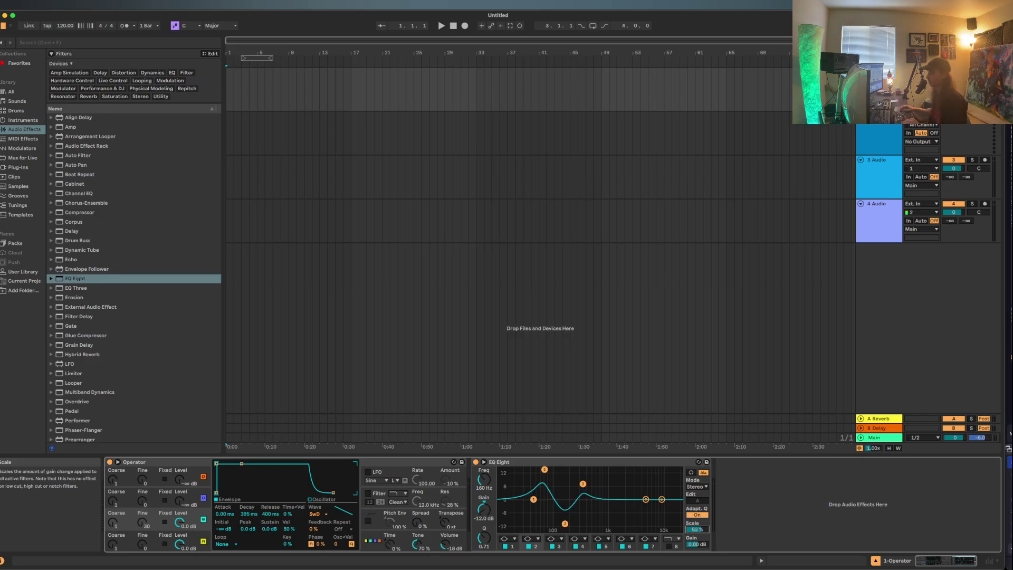
{"action": "left_click_drag", "start_coordinate": [697, 529], "coordinate": [698, 500]}
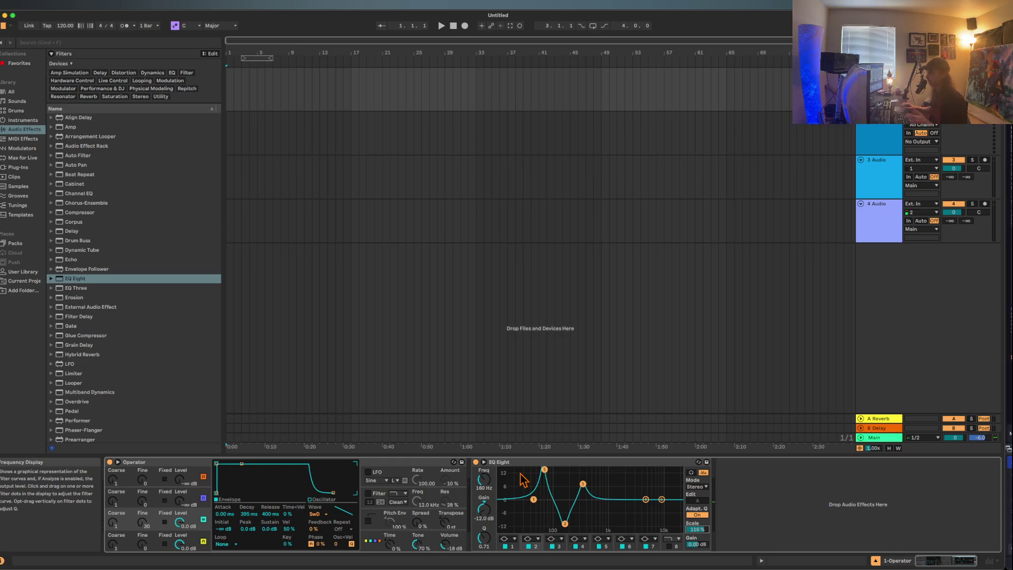
{"action": "left_click", "coordinate": [520, 465]}
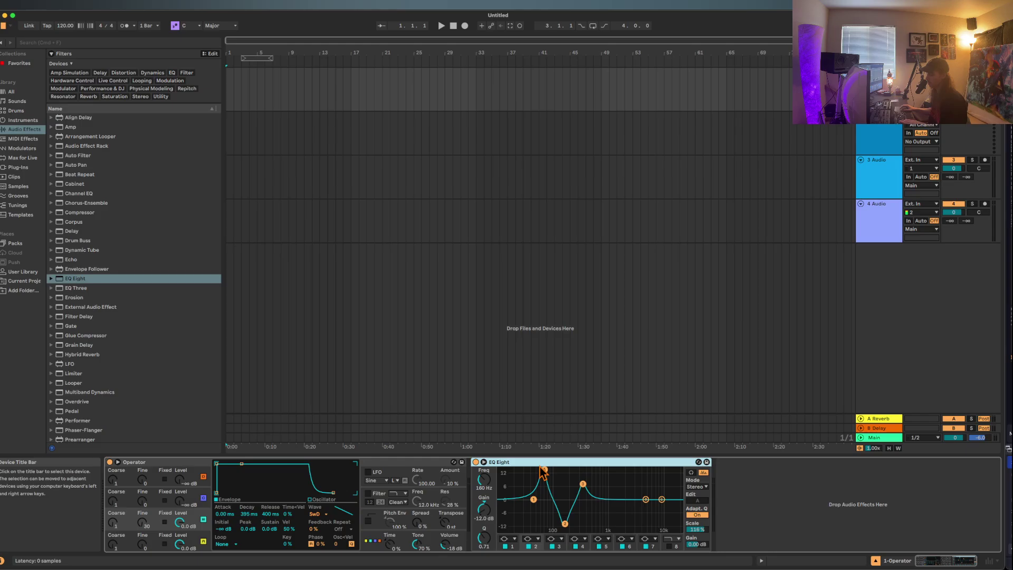
Group EQ Eight into an Audio Effect Rack, move band 1 to 16.7 Hz and enable band 8.
{"action": "key", "text": "super+g"}
{"action": "left_click", "coordinate": [484, 476]}
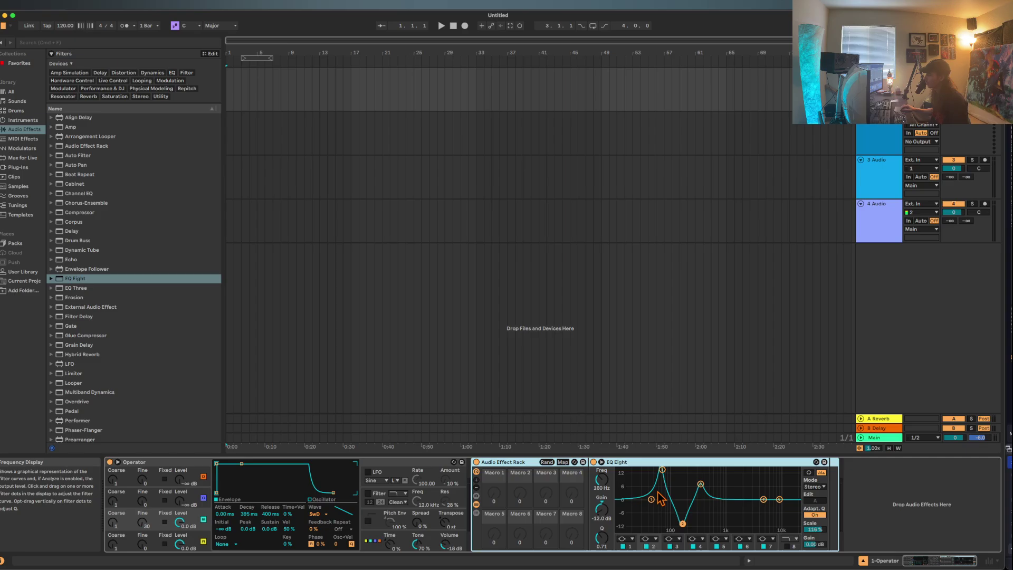
{"action": "left_click_drag", "start_coordinate": [652, 499], "coordinate": [630, 499]}
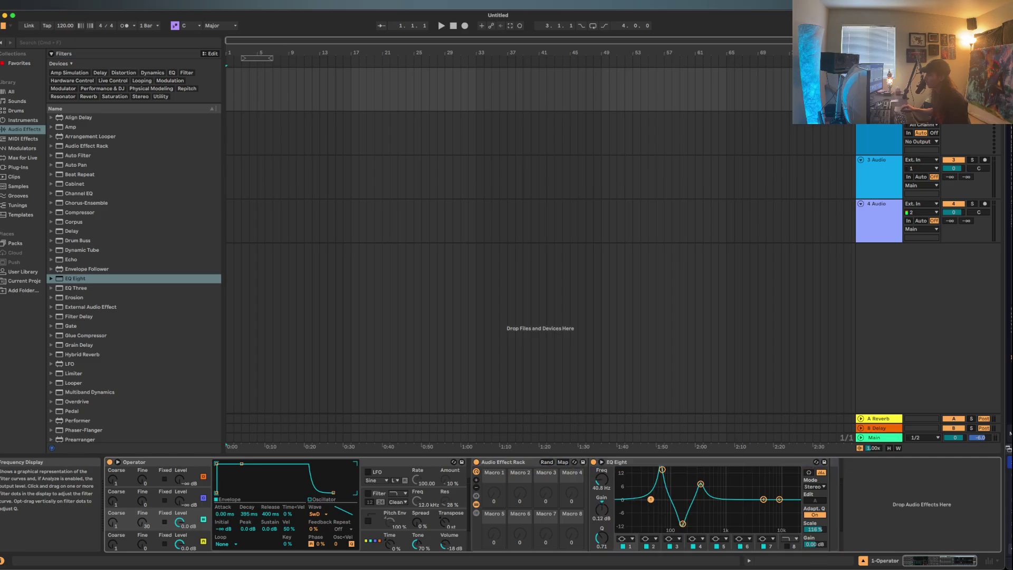
{"action": "left_click", "coordinate": [787, 546]}
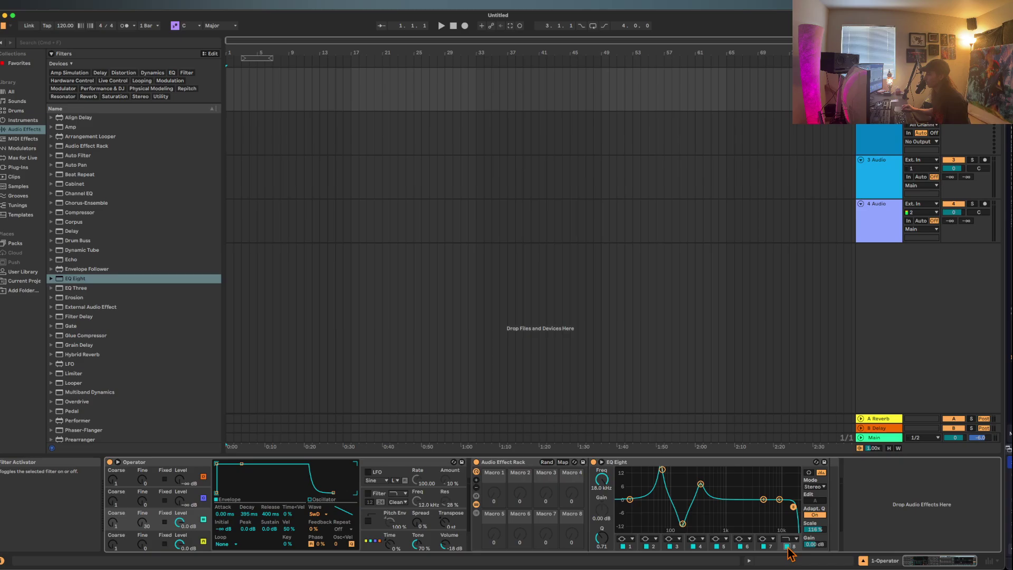
{"action": "left_click", "coordinate": [630, 500]}
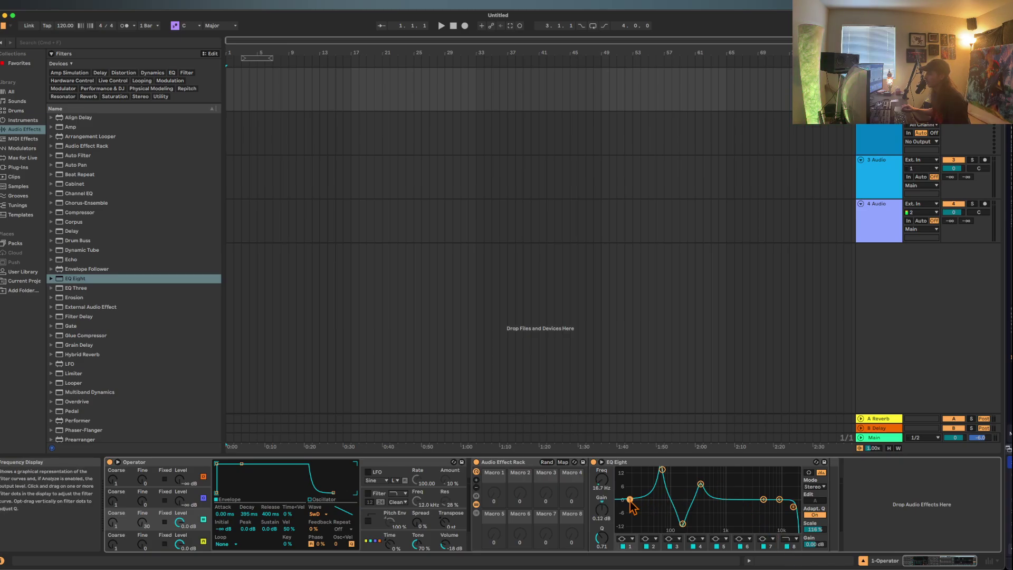
Map macros 1–4 to the frequencies of EQ bands 1–4.
{"action": "left_click", "coordinate": [562, 462]}
{"action": "left_click", "coordinate": [493, 502]}
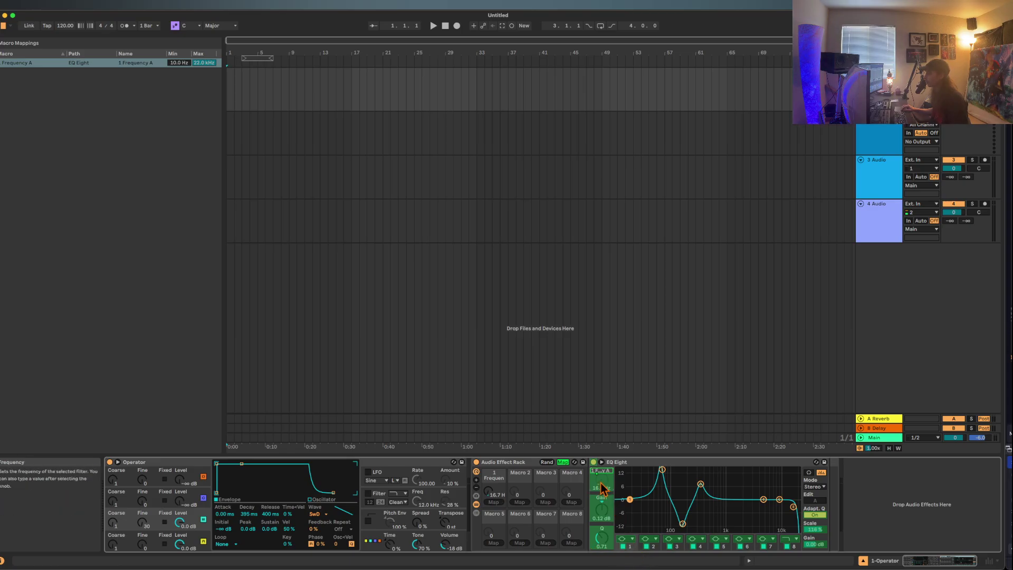
{"action": "left_click", "coordinate": [653, 544]}
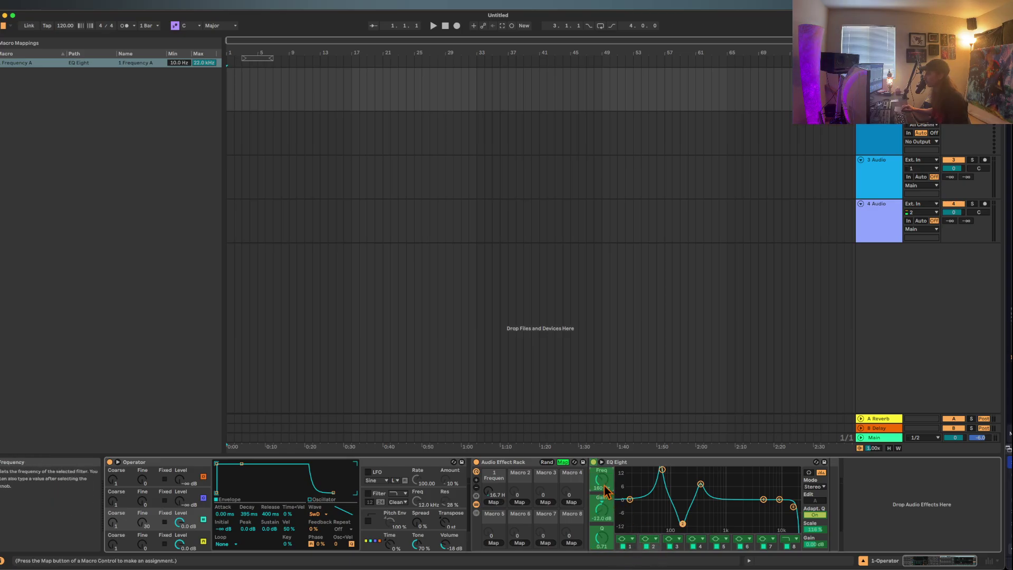
{"action": "left_click", "coordinate": [519, 502]}
{"action": "left_click", "coordinate": [677, 546]}
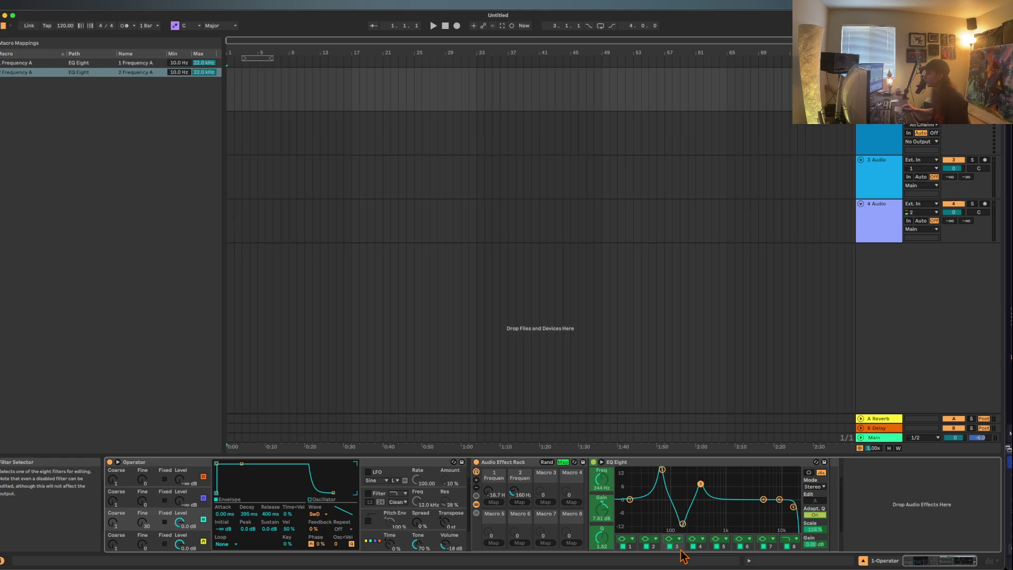
{"action": "left_click", "coordinate": [601, 480]}
{"action": "left_click", "coordinate": [545, 502]}
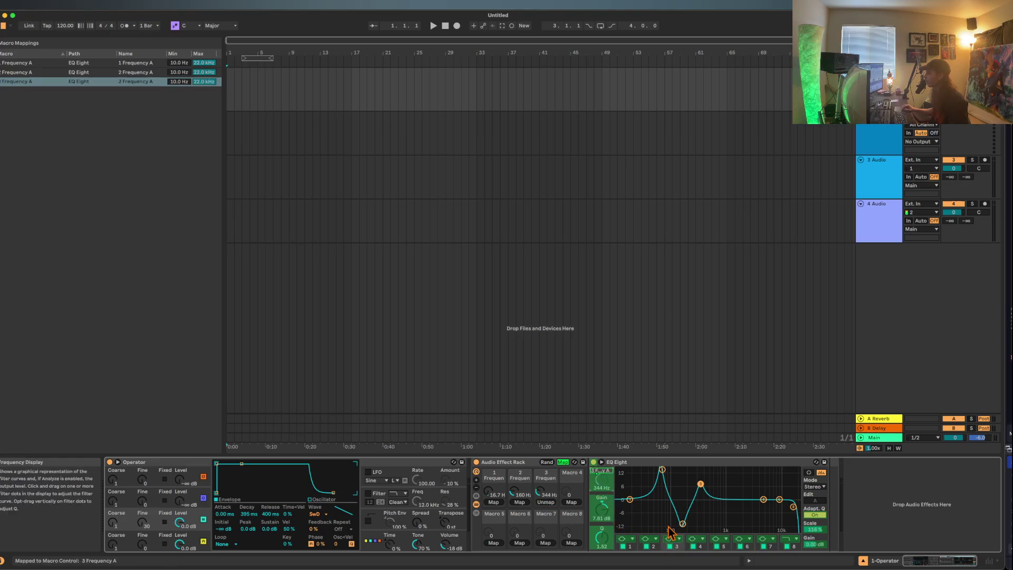
{"action": "left_click", "coordinate": [700, 546]}
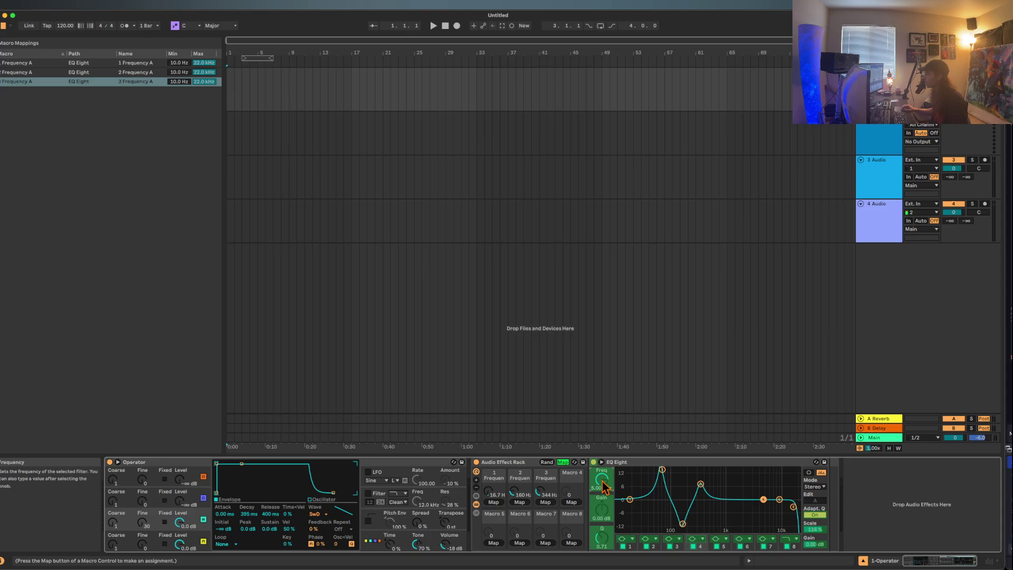
{"action": "left_click", "coordinate": [572, 502]}
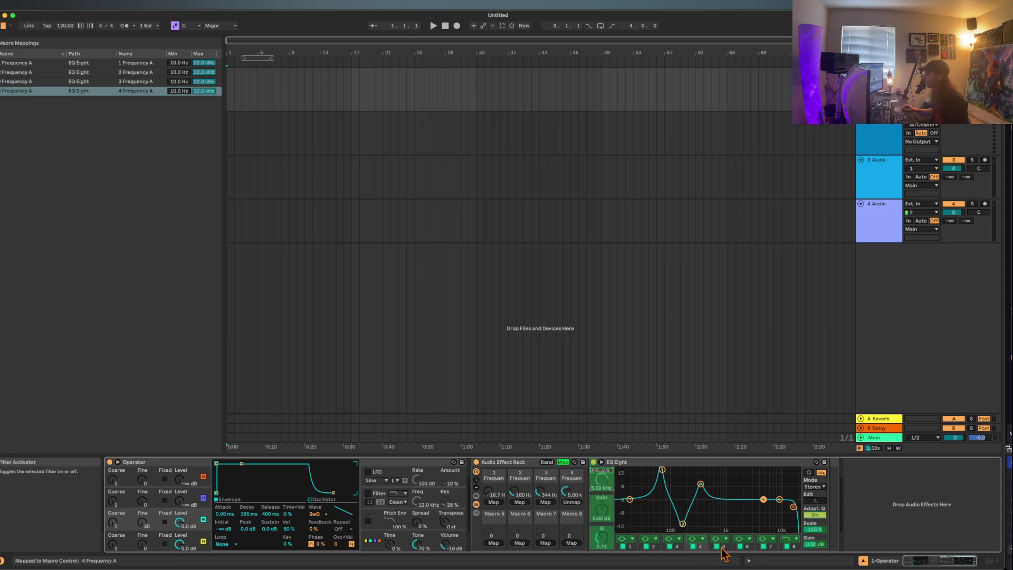
Map macros 5–8 to the frequencies of EQ bands 5–8.
{"action": "left_click", "coordinate": [724, 547]}
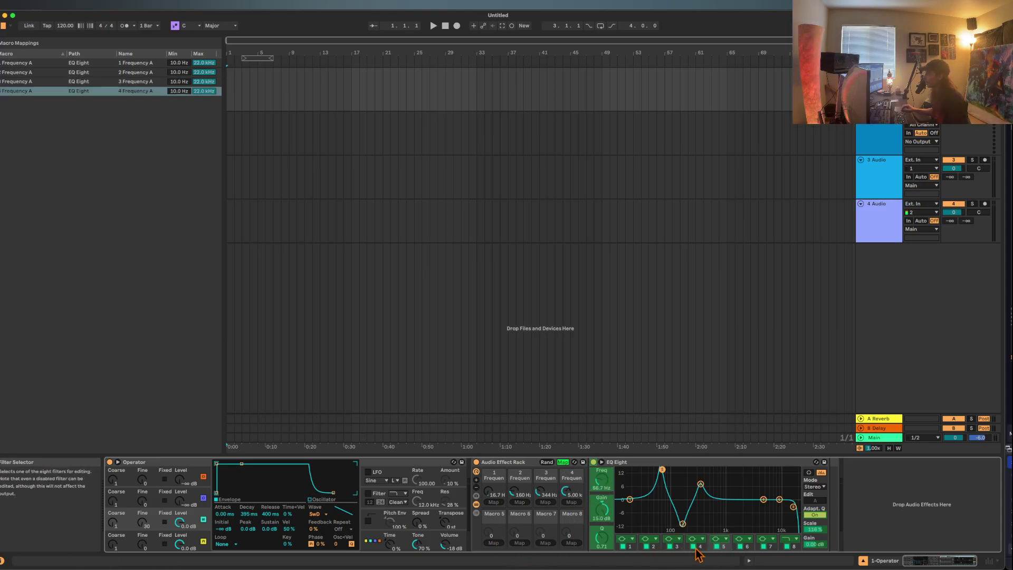
{"action": "left_click", "coordinate": [499, 543]}
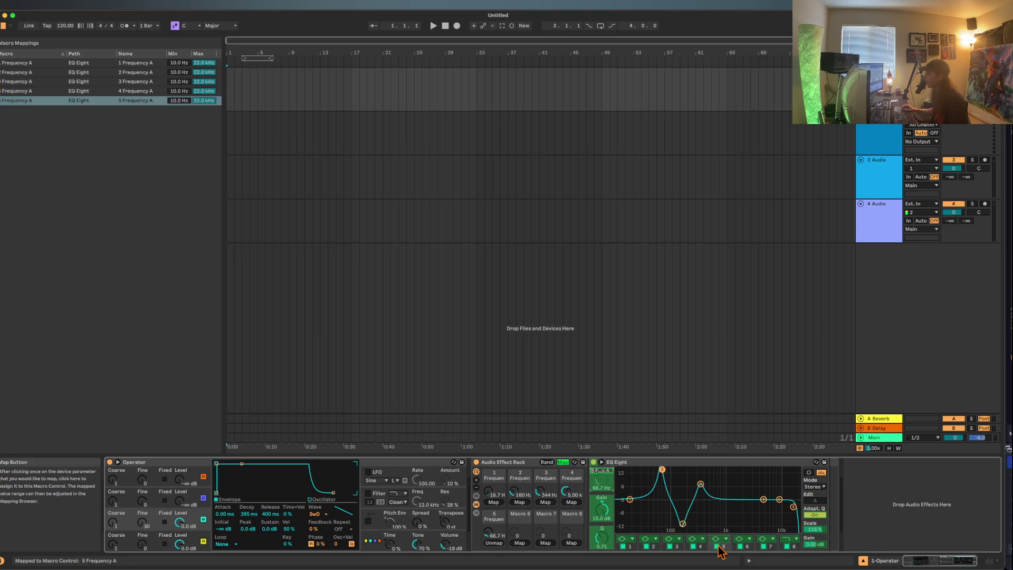
{"action": "left_click", "coordinate": [748, 549]}
{"action": "left_click", "coordinate": [725, 546]}
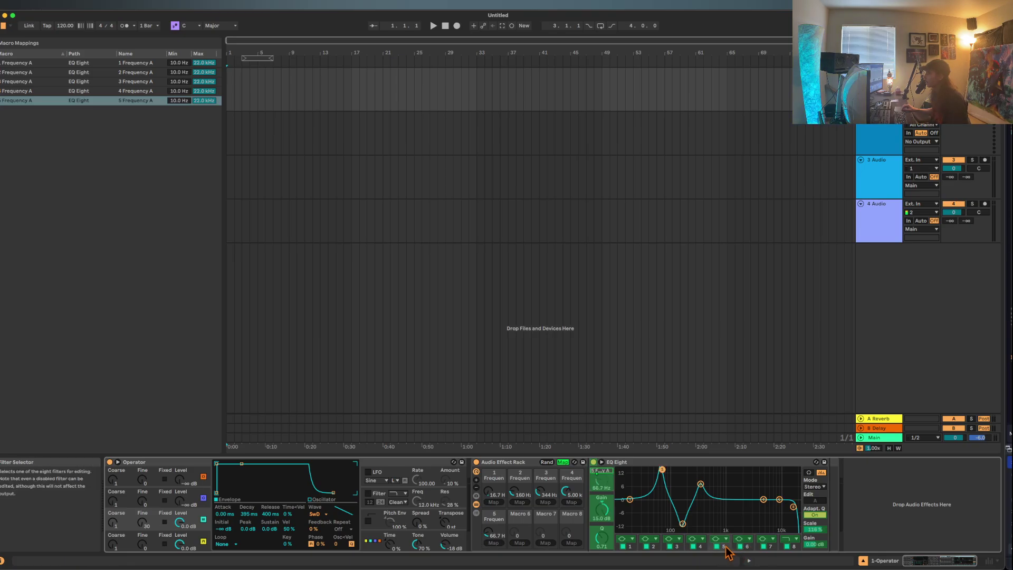
{"action": "left_click", "coordinate": [749, 548]}
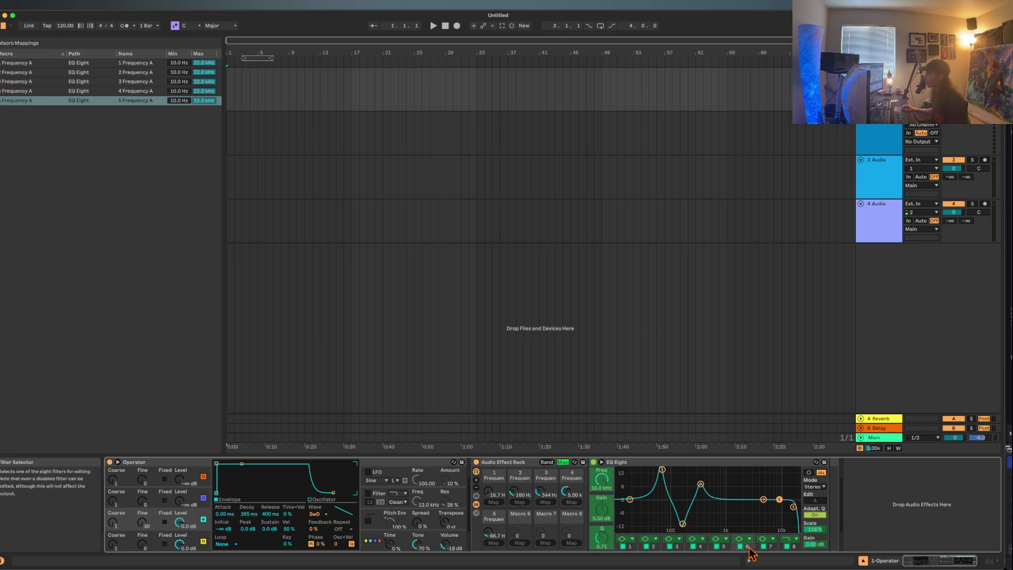
{"action": "left_click", "coordinate": [520, 543]}
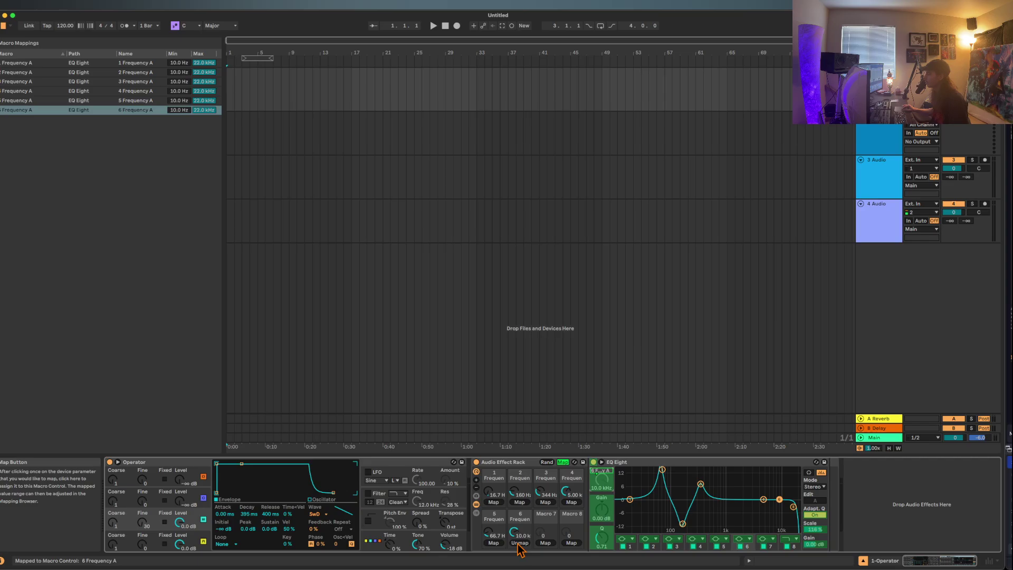
{"action": "left_click", "coordinate": [726, 549]}
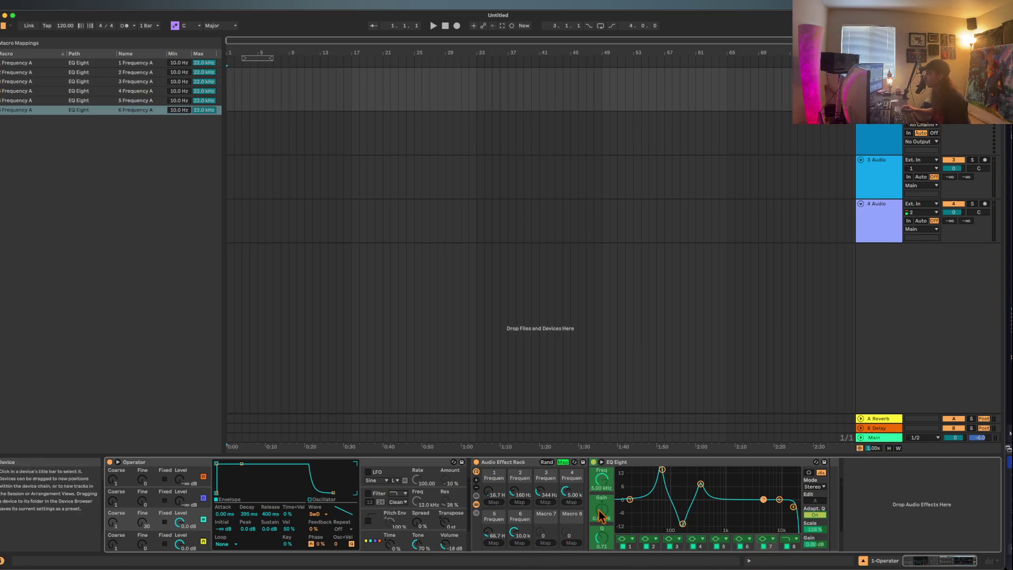
{"action": "left_click", "coordinate": [546, 543]}
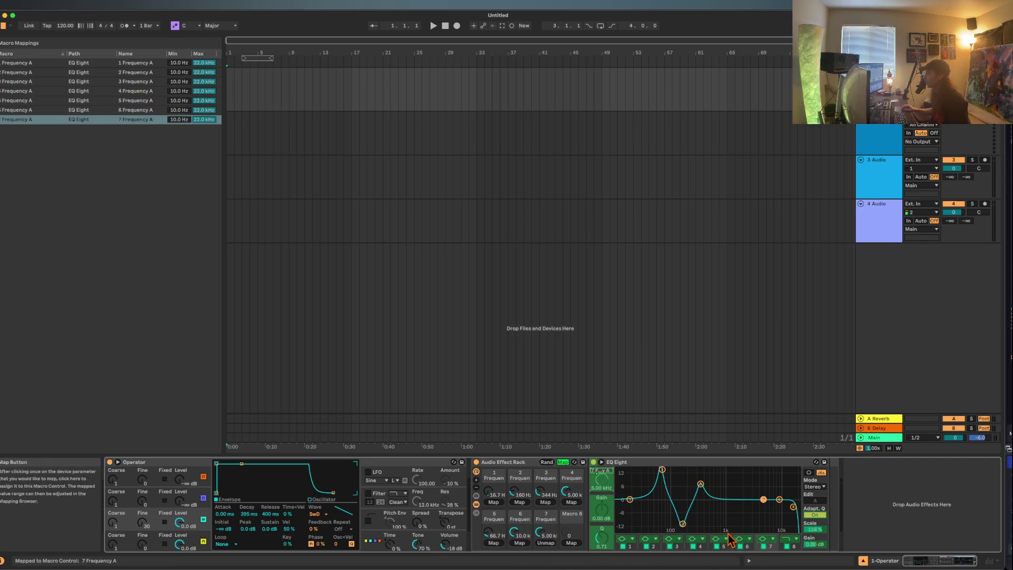
{"action": "left_click", "coordinate": [794, 547]}
{"action": "left_click", "coordinate": [599, 540]}
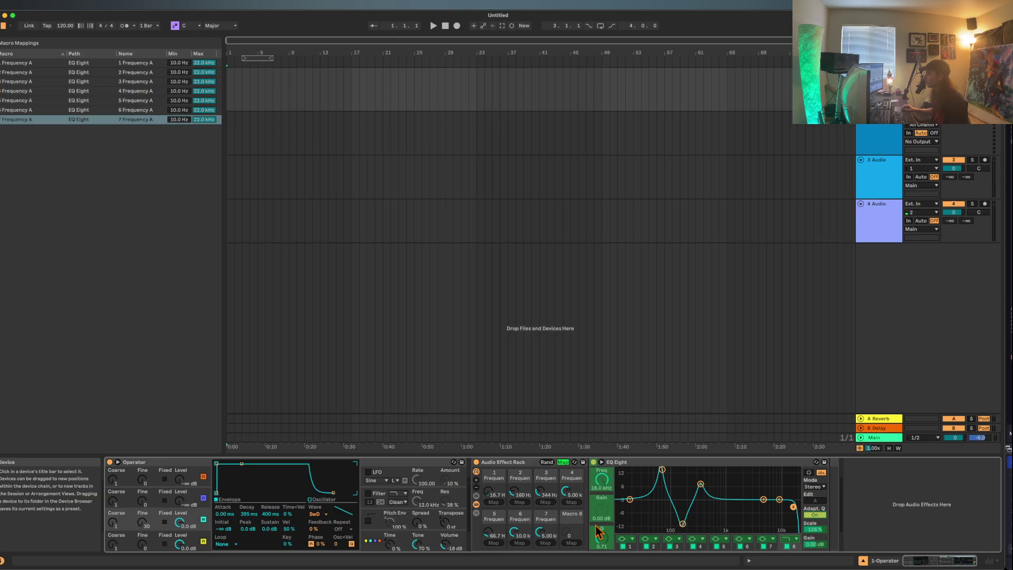
{"action": "left_click", "coordinate": [573, 543]}
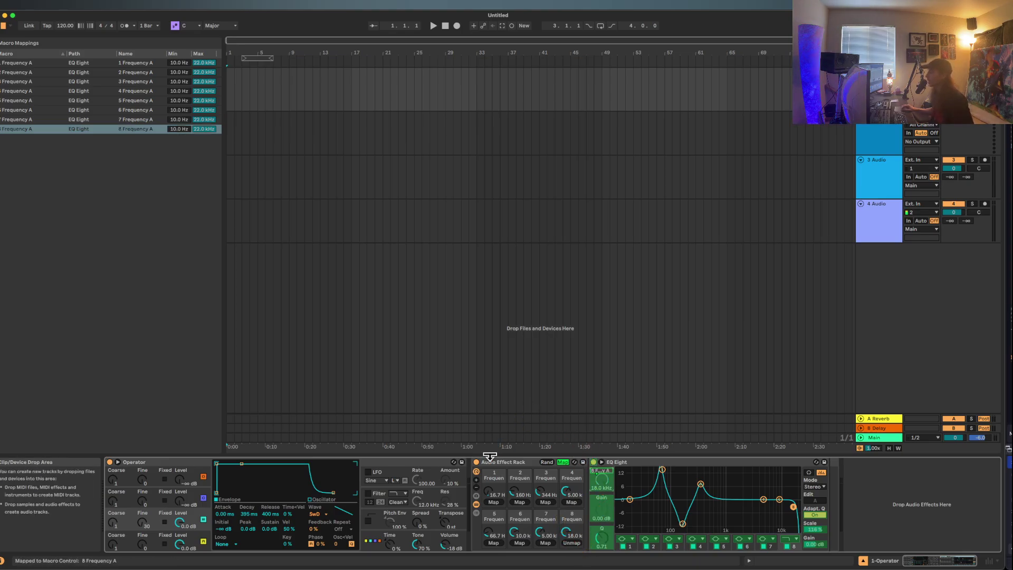
{"action": "left_click", "coordinate": [520, 464]}
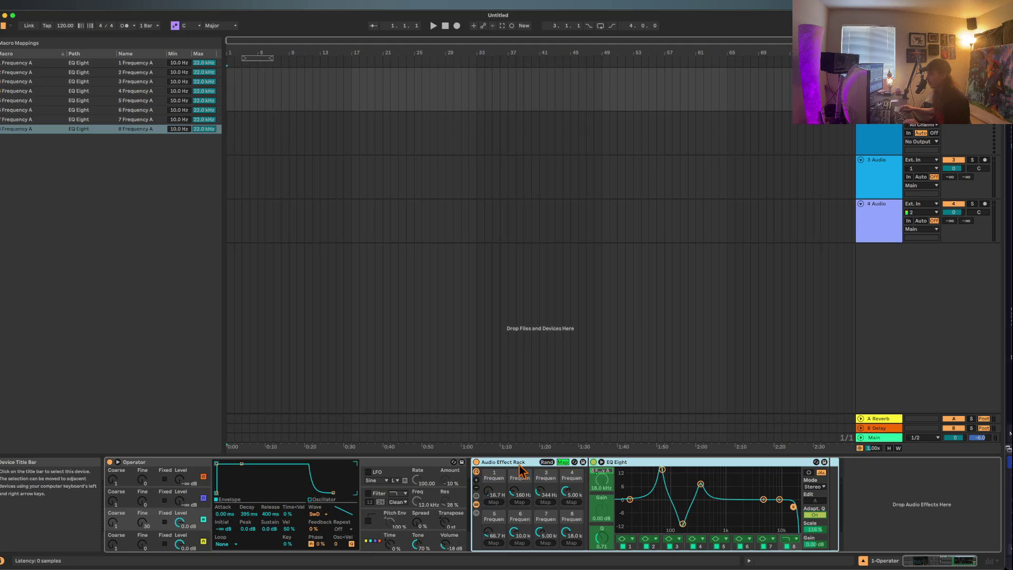
Leave macro Map mode and boost the gain of EQ Eight's lowest band.
{"action": "key", "text": "super+alt+b"}
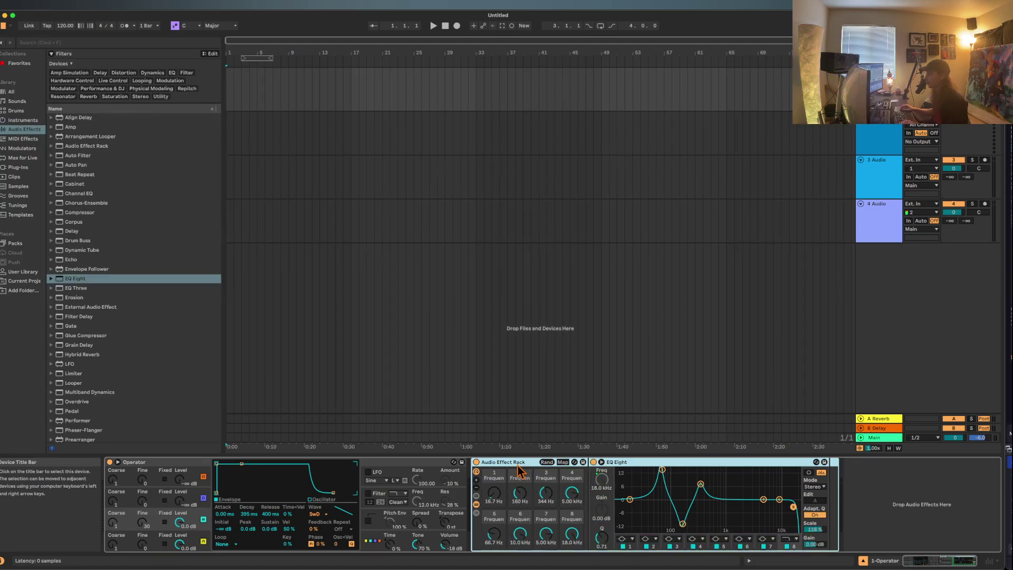
{"action": "left_click_drag", "start_coordinate": [494, 492], "coordinate": [494, 488]}
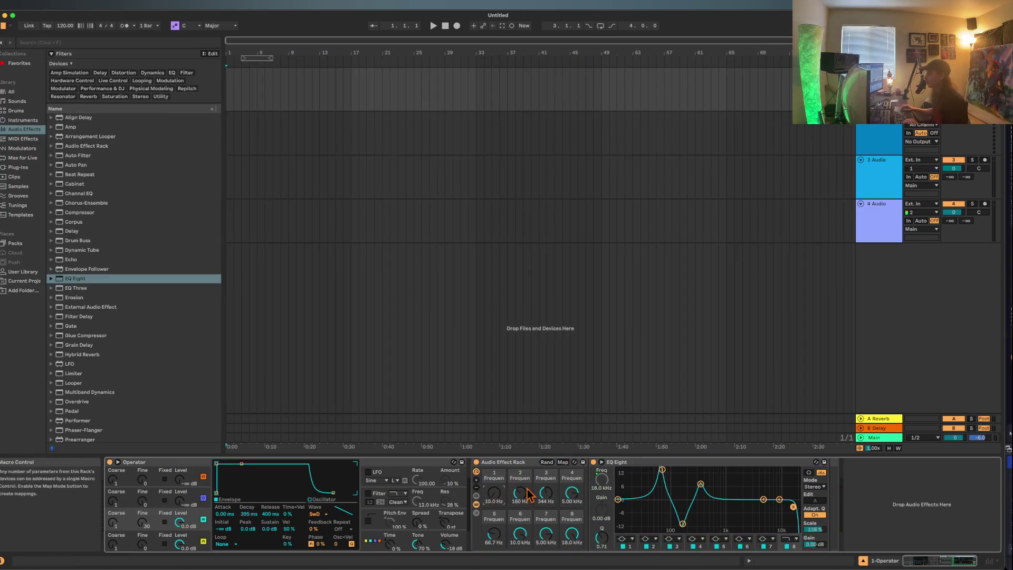
{"action": "left_click_drag", "start_coordinate": [618, 499], "coordinate": [662, 485]}
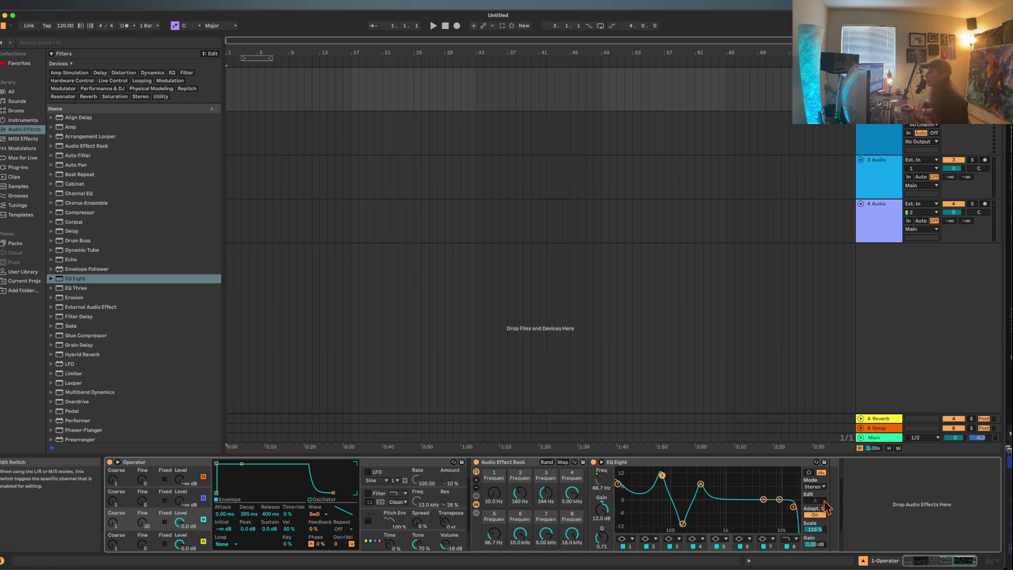
Search the browser for LFO and add it after the Audio Effect Rack.
{"action": "left_click", "coordinate": [48, 44]}
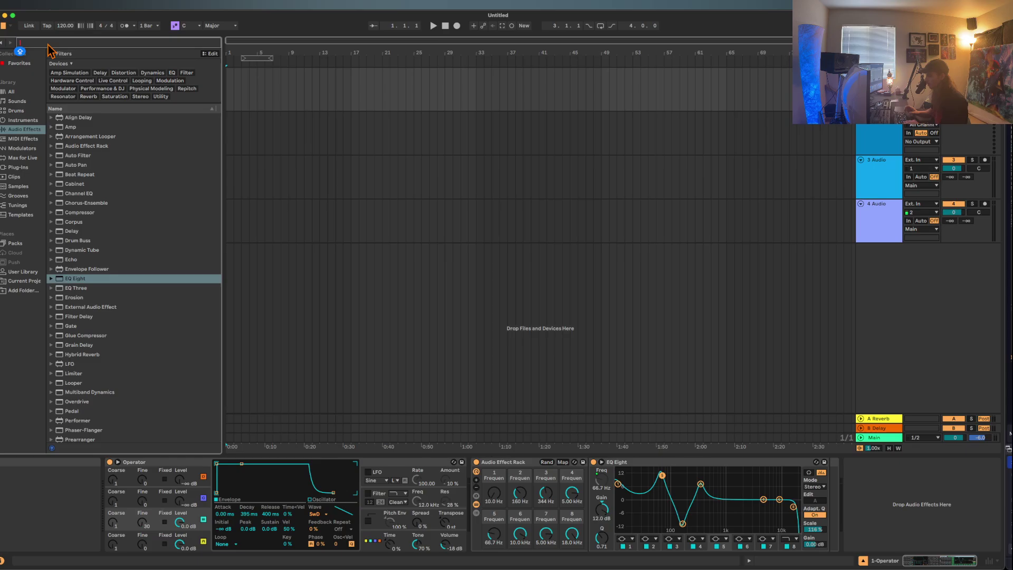
{"action": "type", "text": "LFO"}
{"action": "left_click", "coordinate": [69, 103]}
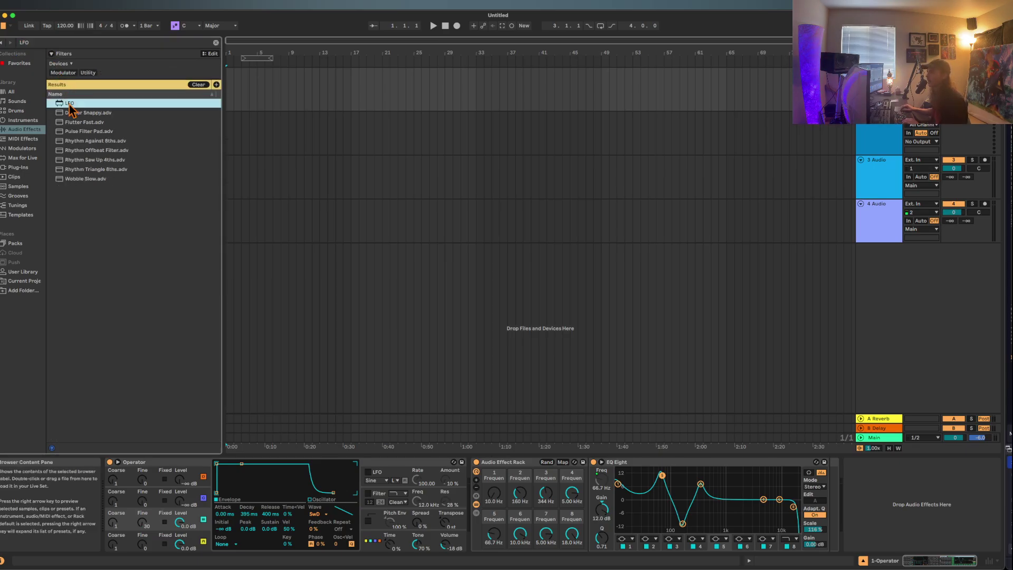
{"action": "left_click_drag", "start_coordinate": [63, 105], "coordinate": [819, 484]}
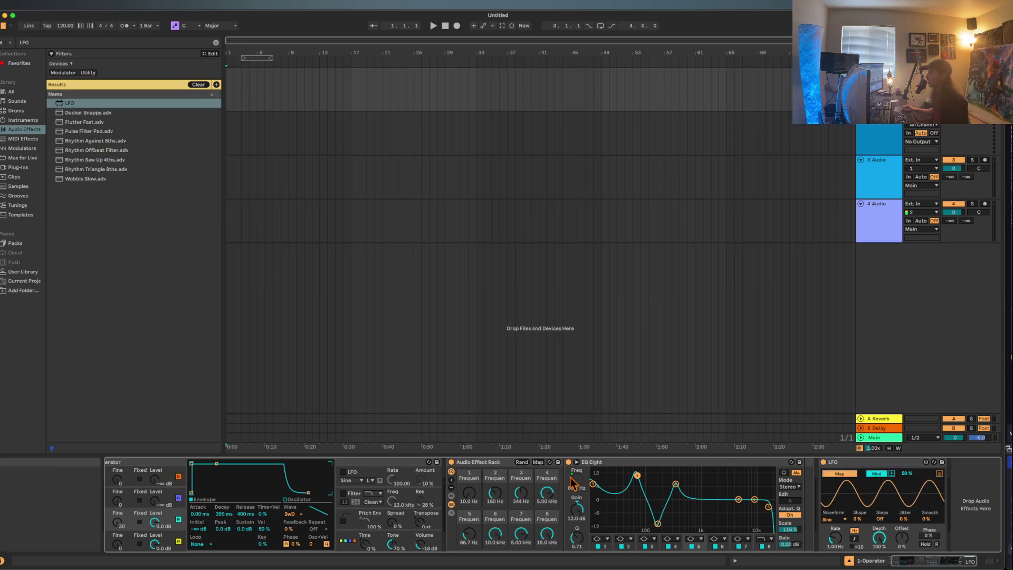
{"action": "left_click", "coordinate": [592, 467]}
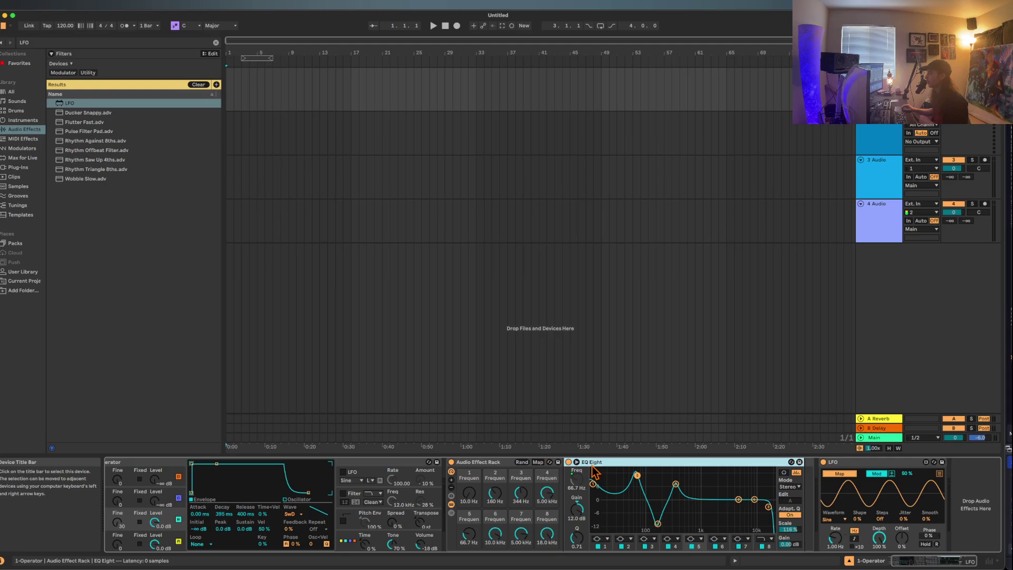
{"action": "left_click", "coordinate": [28, 44]}
Insert a second EQ Eight before the LFO and boost its band 4.
{"action": "type", "text": "EQ"}
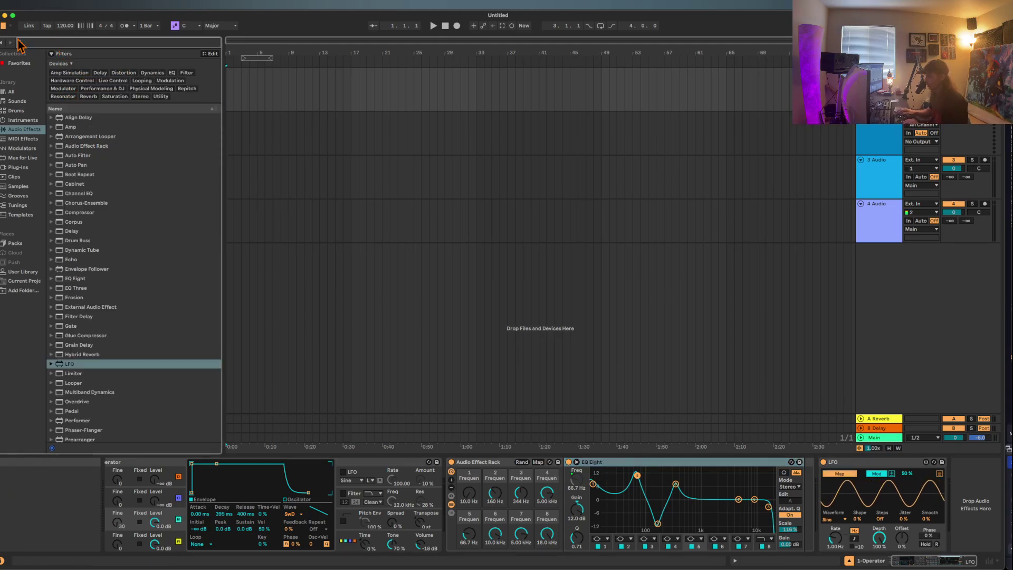
{"action": "left_click", "coordinate": [76, 114]}
{"action": "left_click_drag", "start_coordinate": [77, 113], "coordinate": [826, 522]}
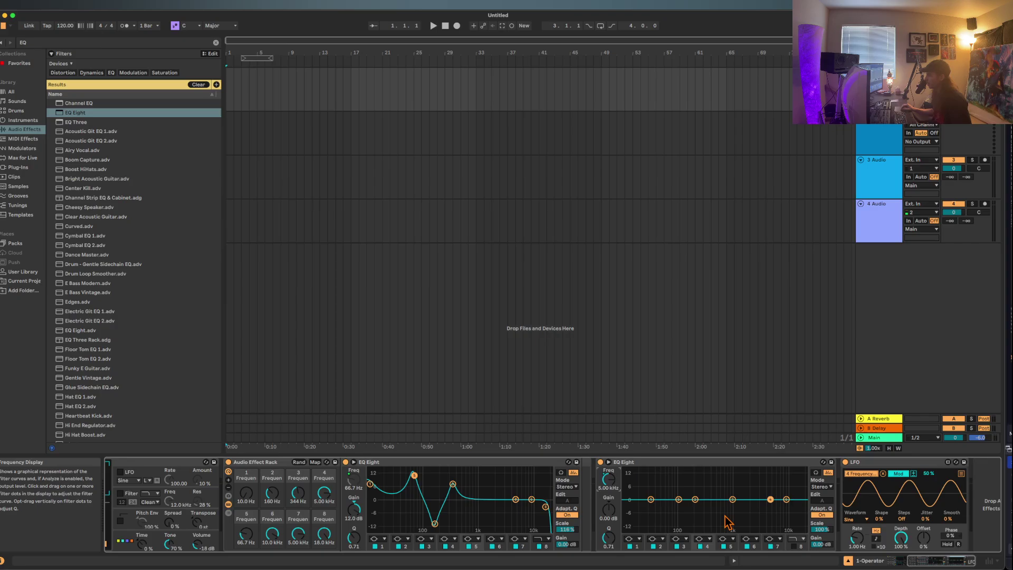
{"action": "left_click_drag", "start_coordinate": [612, 511], "coordinate": [611, 488]}
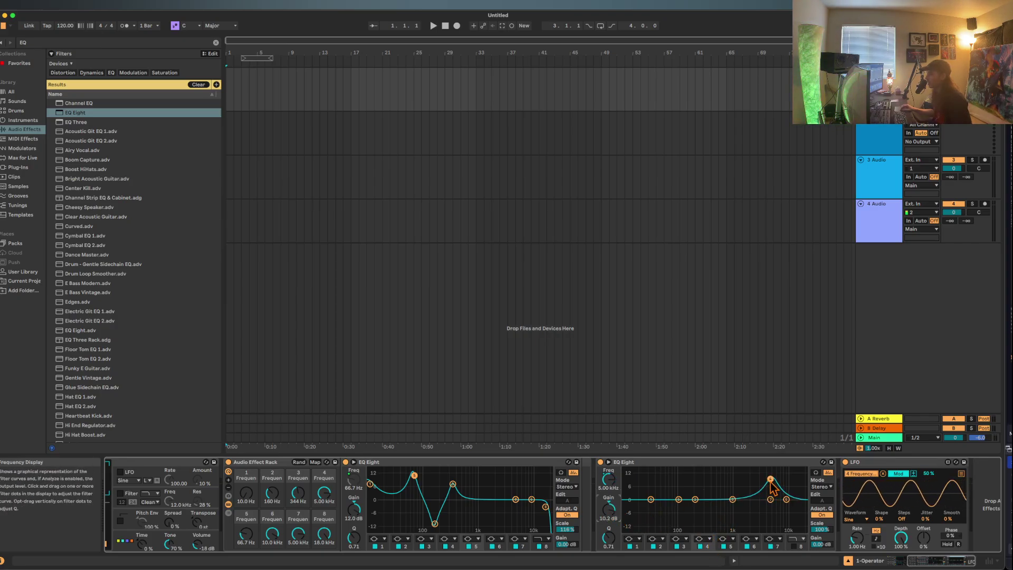
Switch the LFO to Remote with a 26% minimum, and cut a band on the second EQ.
{"action": "left_click", "coordinate": [899, 474]}
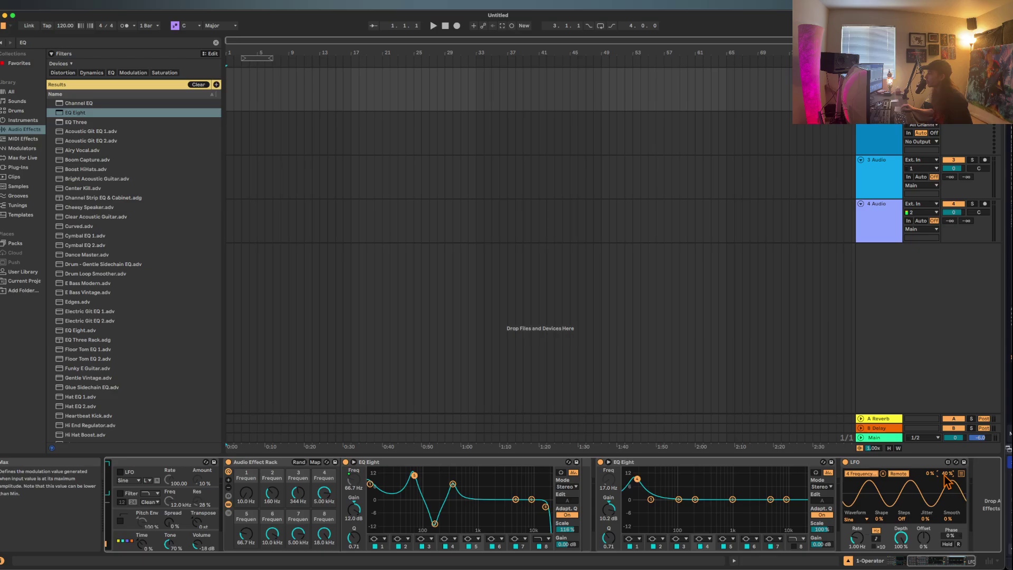
{"action": "left_click_drag", "start_coordinate": [931, 473], "coordinate": [930, 460]}
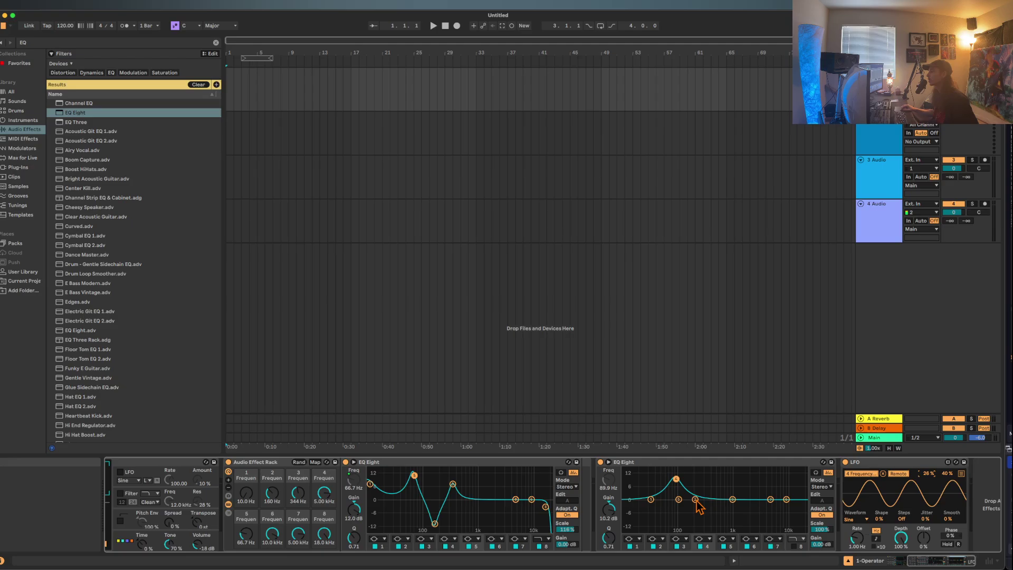
{"action": "left_click_drag", "start_coordinate": [696, 499], "coordinate": [719, 521]}
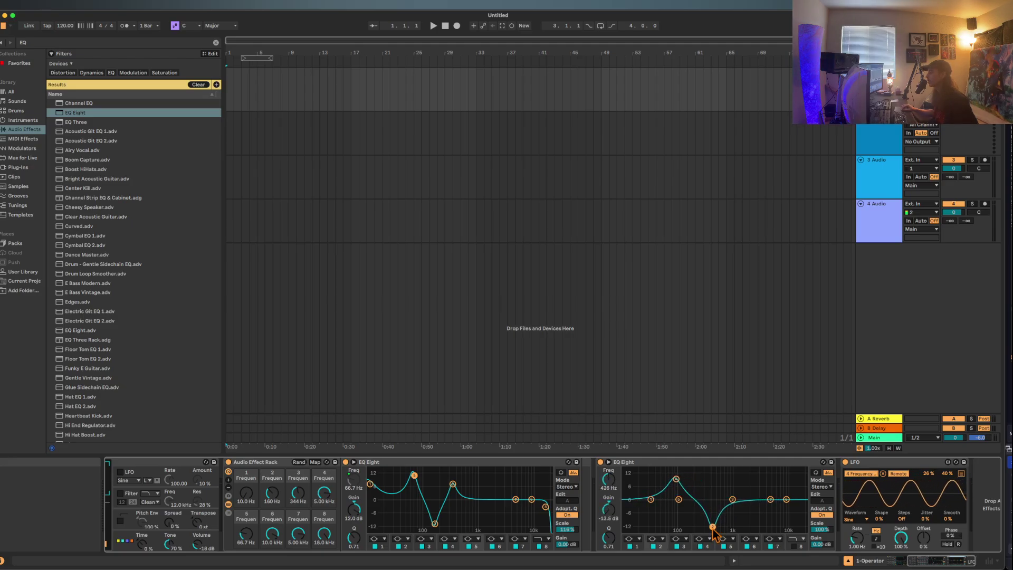
{"action": "left_click", "coordinate": [654, 468]}
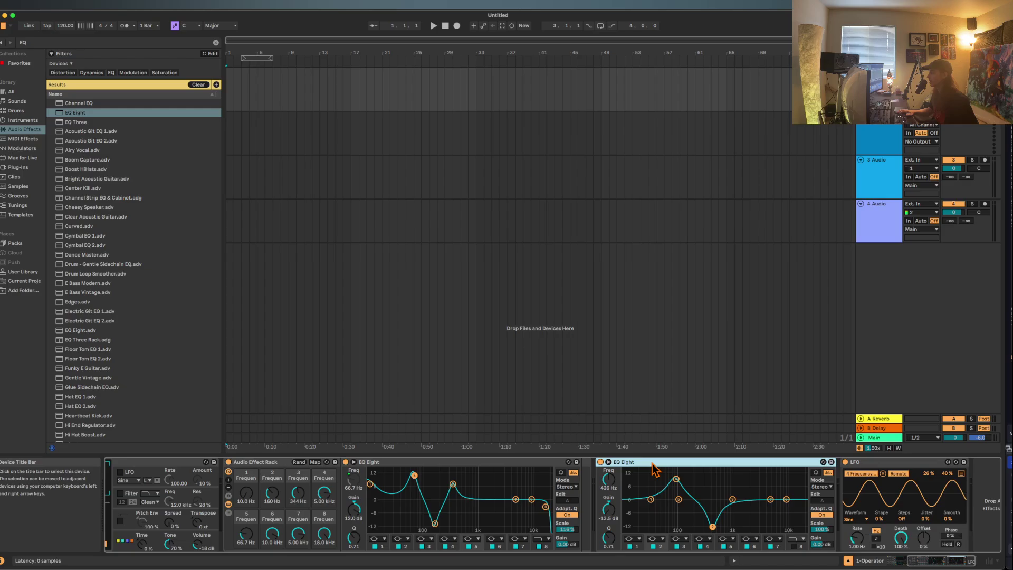
Delete the second EQ Eight and switch the LFO to Mod with its eight-slot mapping list.
{"action": "key", "text": "Delete"}
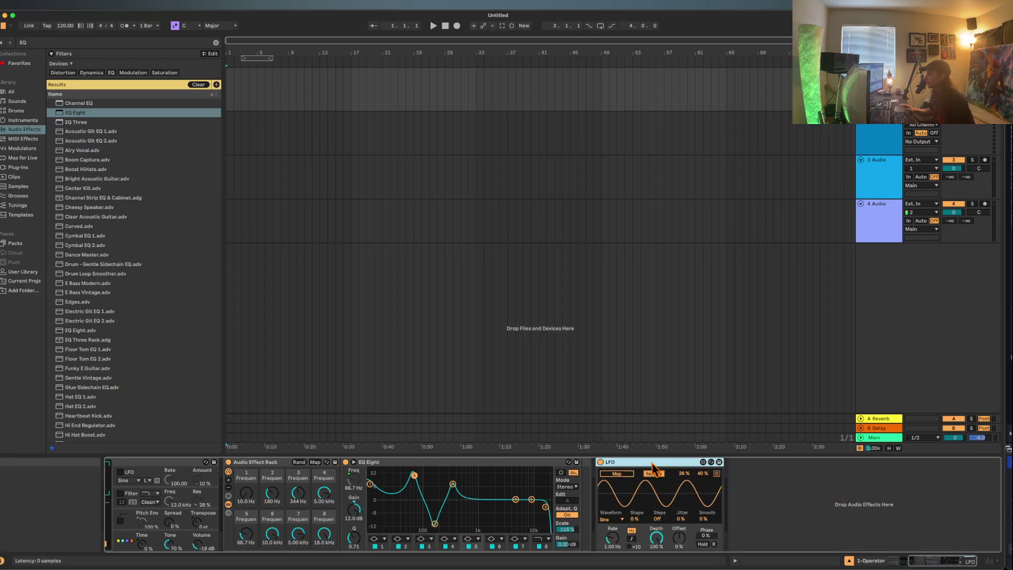
{"action": "left_click", "coordinate": [653, 474]}
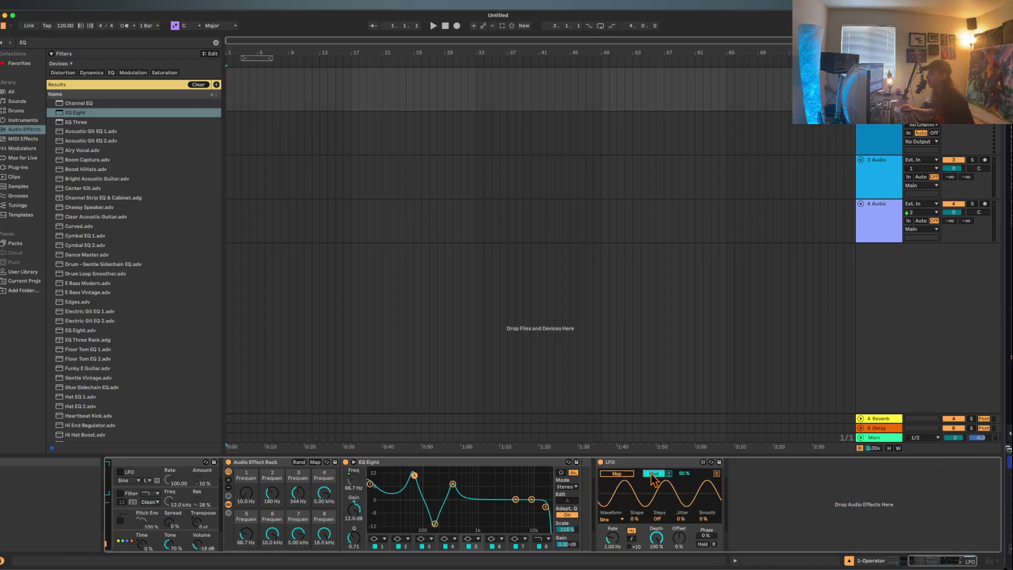
{"action": "left_click", "coordinate": [669, 474]}
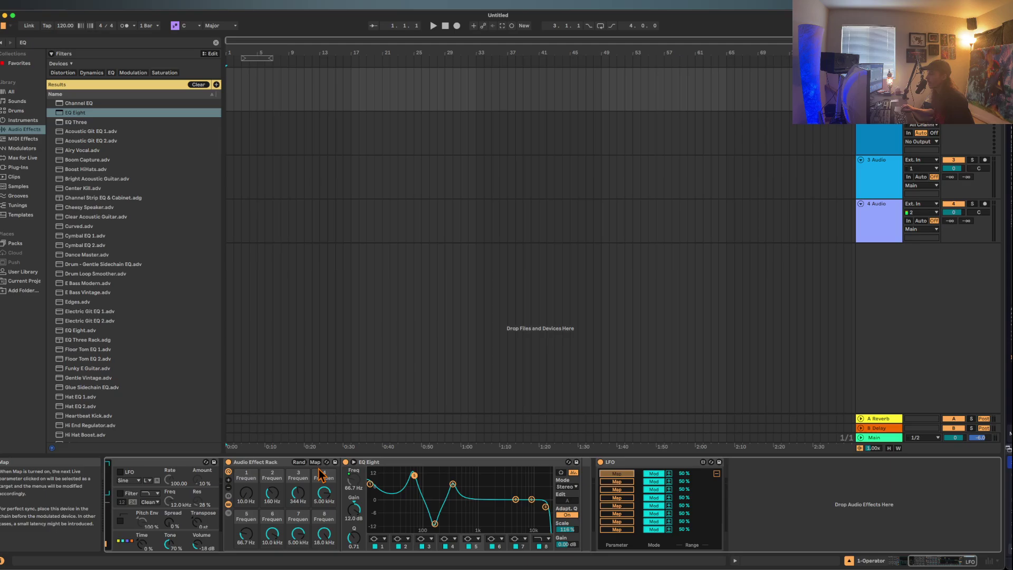
Map LFO slots 1–4 to rack macros 1–4.
{"action": "left_click", "coordinate": [257, 495]}
{"action": "left_click", "coordinate": [617, 481]}
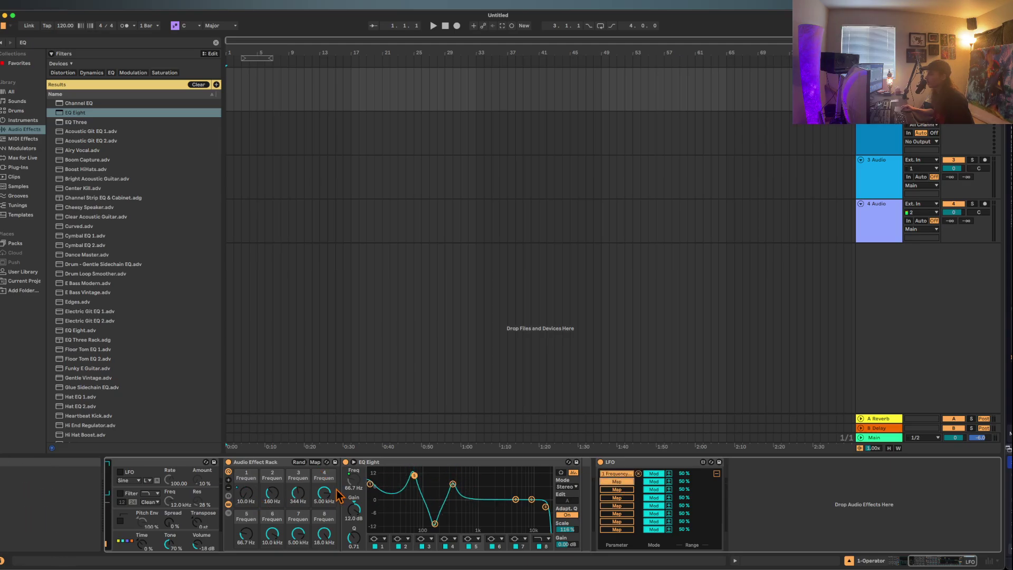
{"action": "left_click", "coordinate": [272, 494]}
{"action": "left_click", "coordinate": [615, 489]}
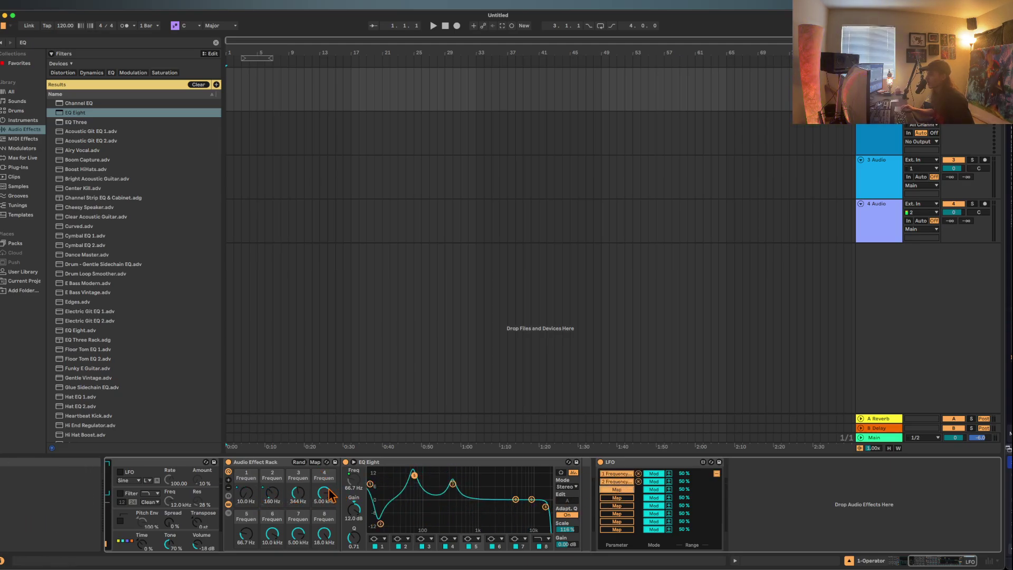
{"action": "left_click", "coordinate": [298, 494]}
{"action": "left_click", "coordinate": [612, 499]}
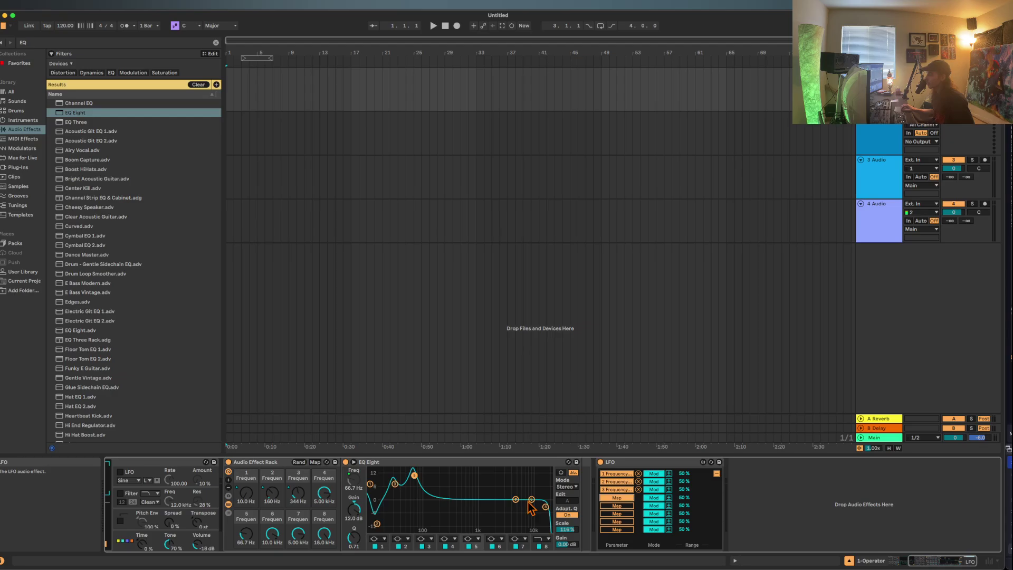
{"action": "left_click", "coordinate": [324, 497]}
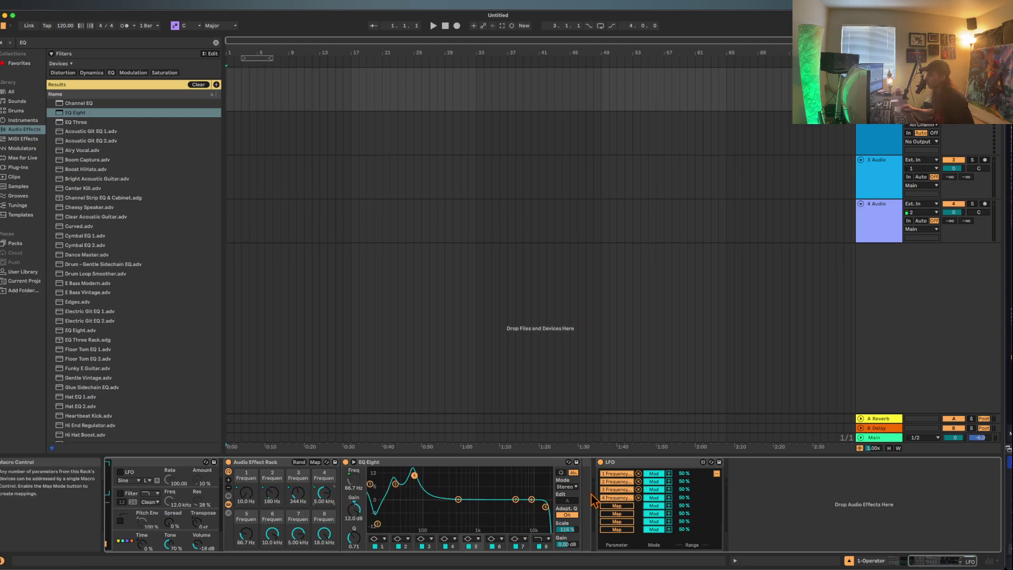
Map LFO slots 5–8 to macros 5–8 and lower slot 1's amount to 6%.
{"action": "left_click", "coordinate": [244, 541]}
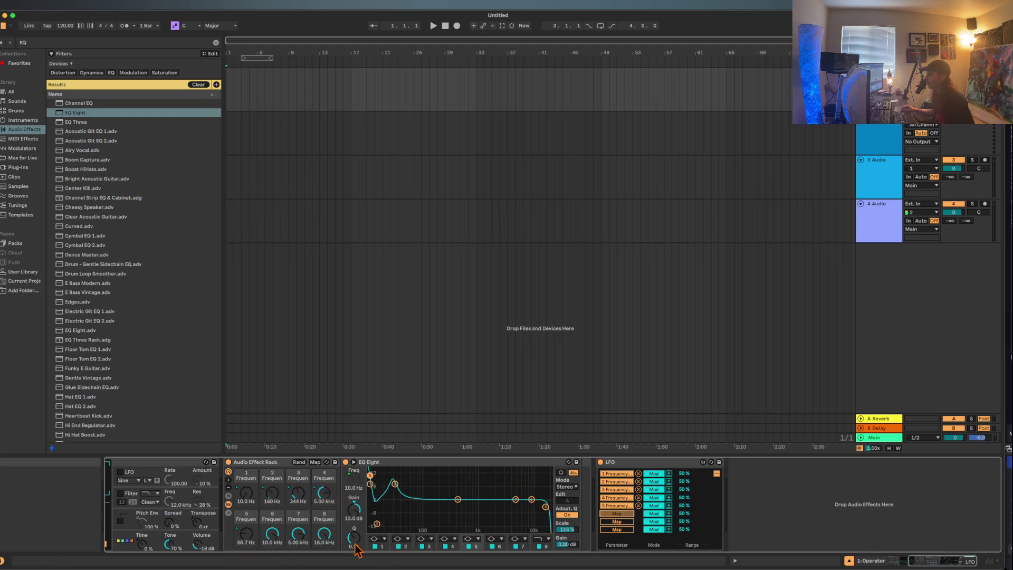
{"action": "left_click", "coordinate": [272, 536]}
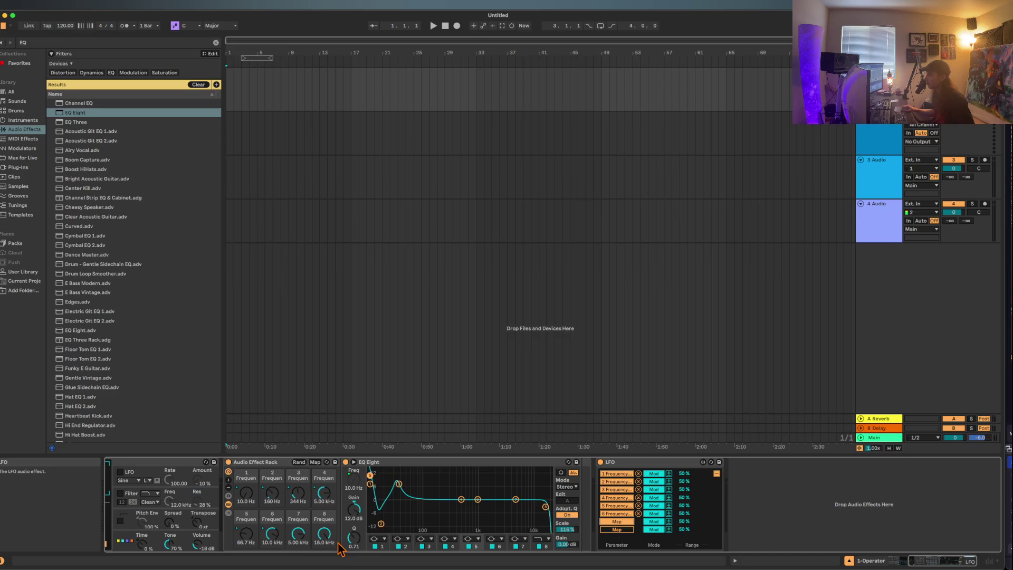
{"action": "left_click", "coordinate": [298, 536]}
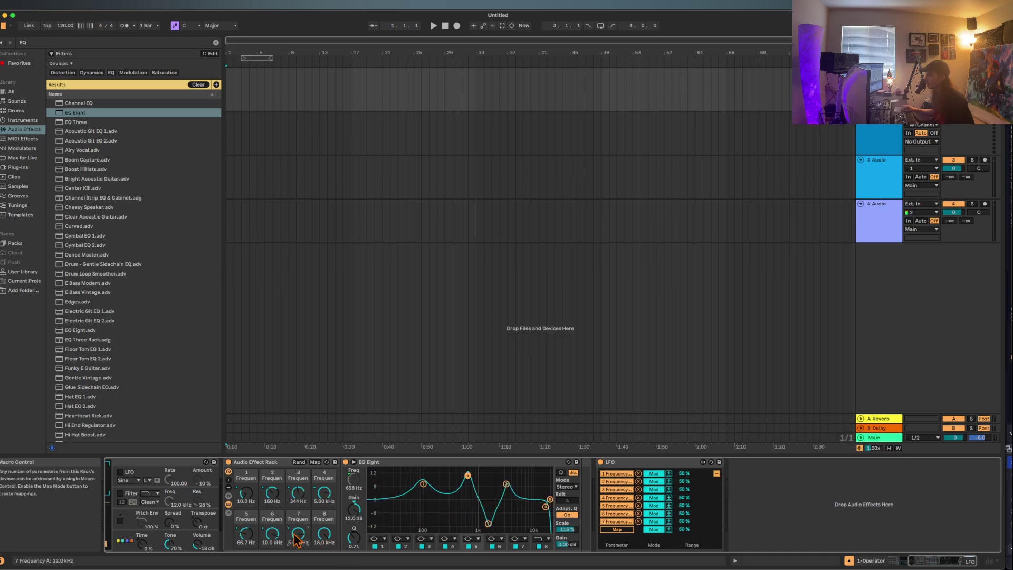
{"action": "left_click", "coordinate": [325, 538]}
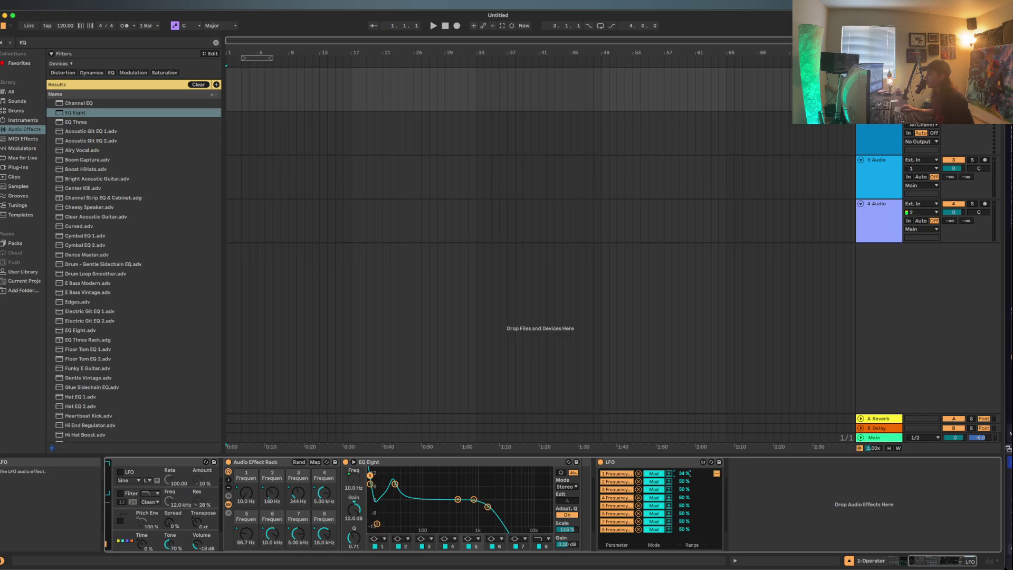
{"action": "left_click_drag", "start_coordinate": [685, 473], "coordinate": [685, 496]}
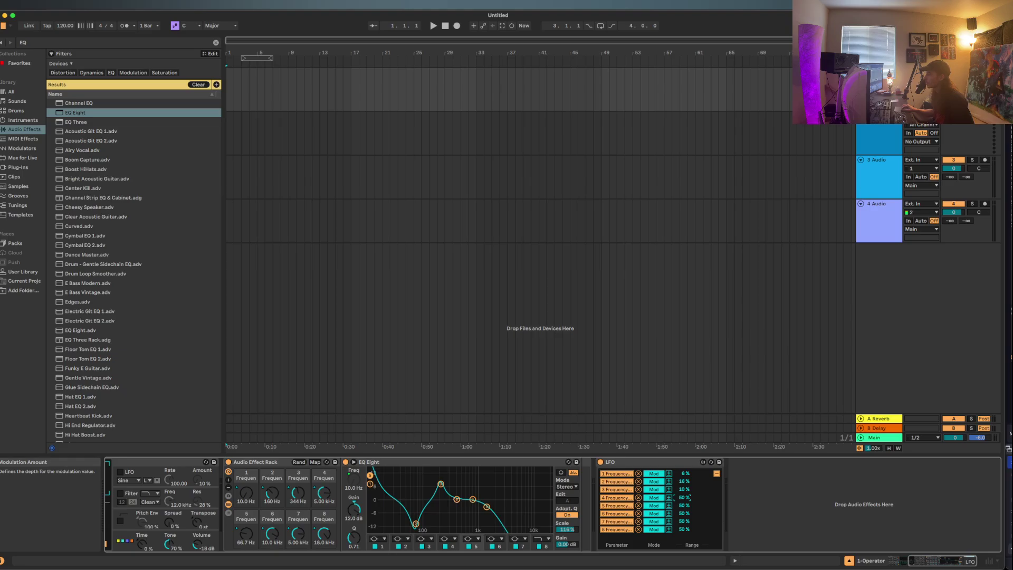
Lower slots 4–5 modulation, bypass the rack, raise Operator's transpose a semitone and play.
{"action": "mouse_move", "coordinate": [689, 498]}
{"action": "left_mouse_down"}
{"action": "mouse_move", "coordinate": [689, 520]}
{"action": "mouse_move", "coordinate": [690, 506]}
{"action": "left_mouse_up"}
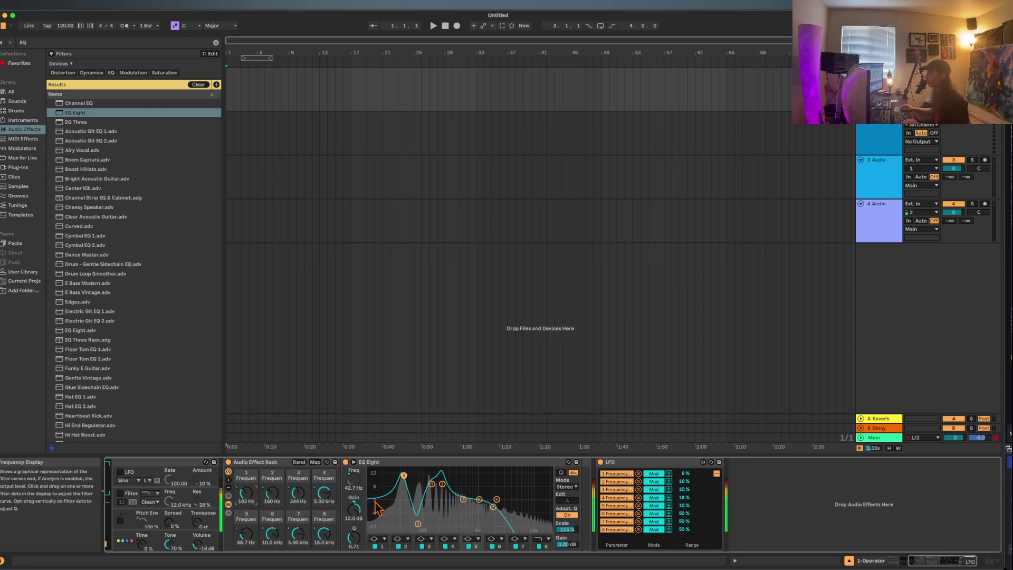
{"action": "left_click", "coordinate": [228, 462]}
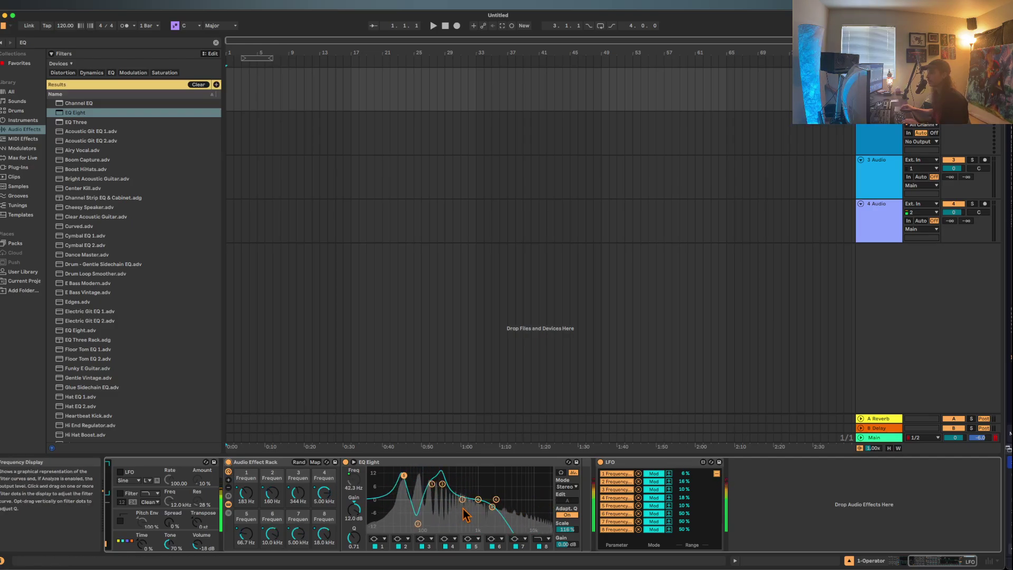
{"action": "scroll", "coordinate": [371, 504], "scroll_direction": "left", "scroll_amount": 5}
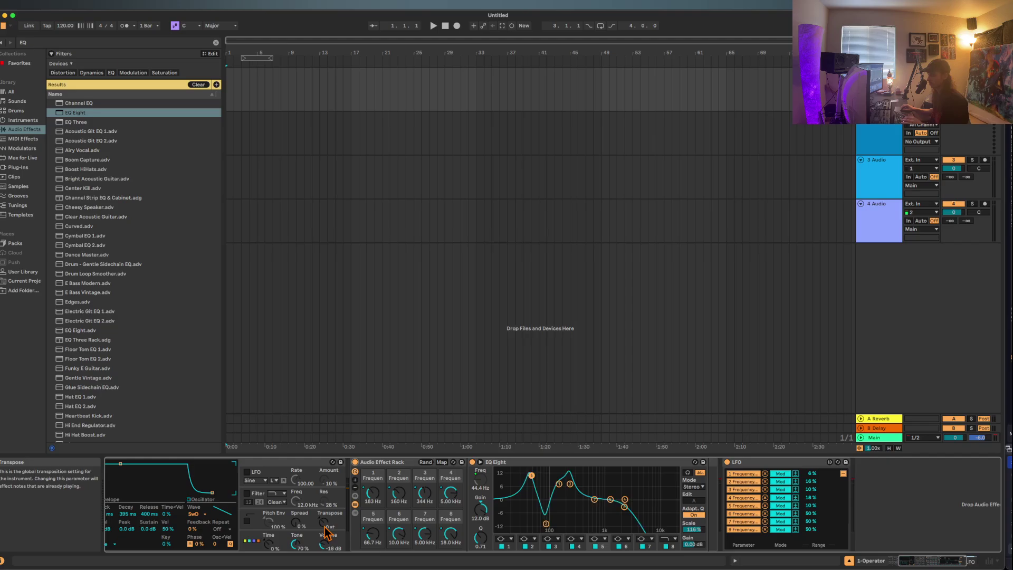
{"action": "left_click_drag", "start_coordinate": [324, 524], "coordinate": [324, 504]}
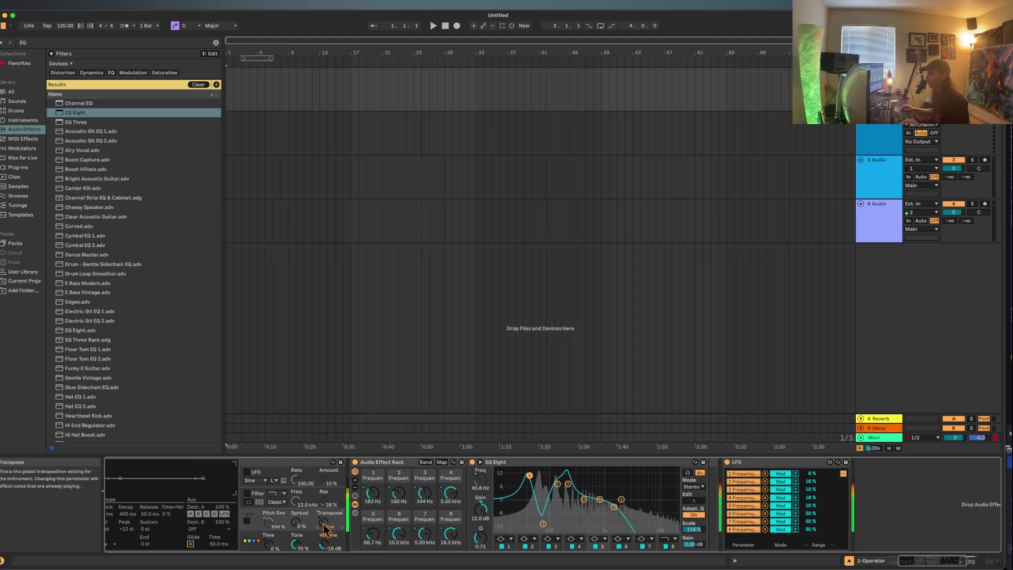
{"action": "key", "text": "space"}
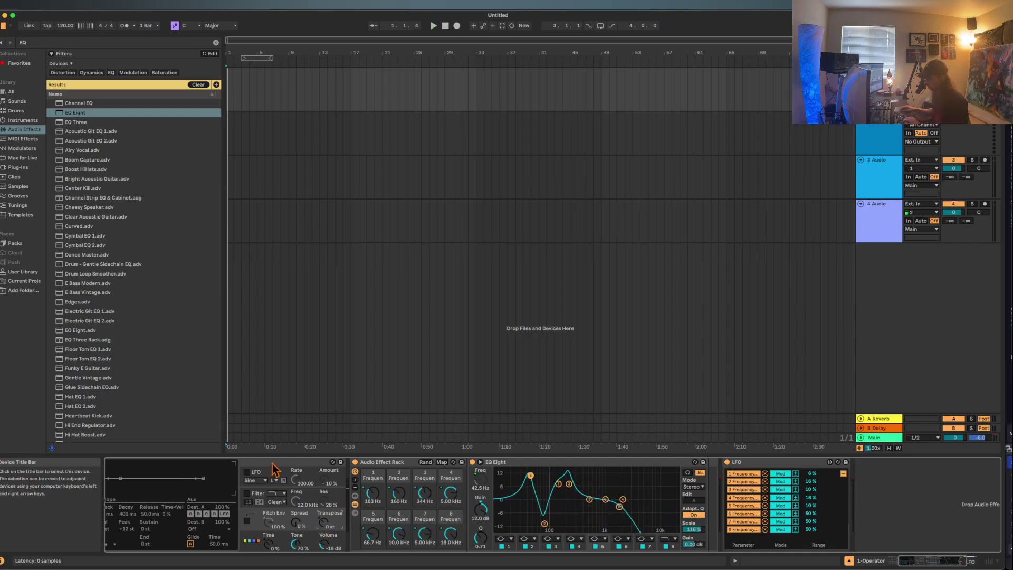
Duplicate the LFO so a second one follows it, and arm its mapping.
{"action": "left_click", "coordinate": [387, 463]}
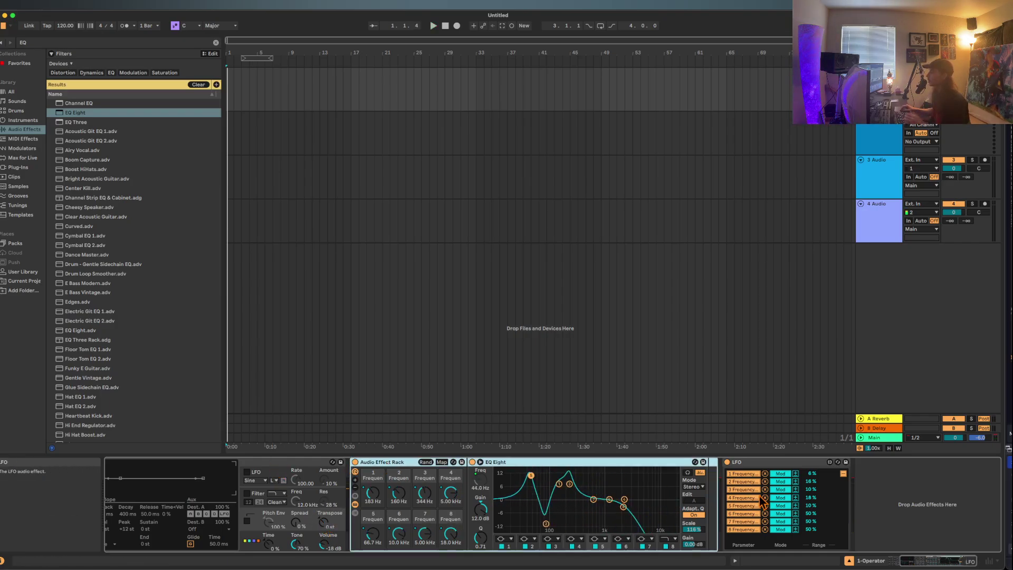
{"action": "left_click", "coordinate": [755, 464]}
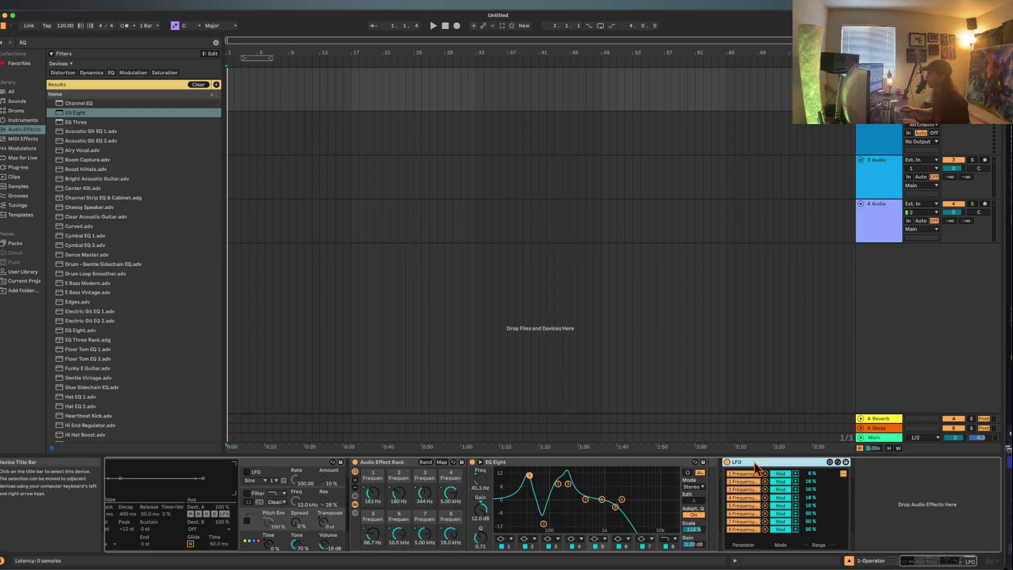
{"action": "key", "text": "super+d"}
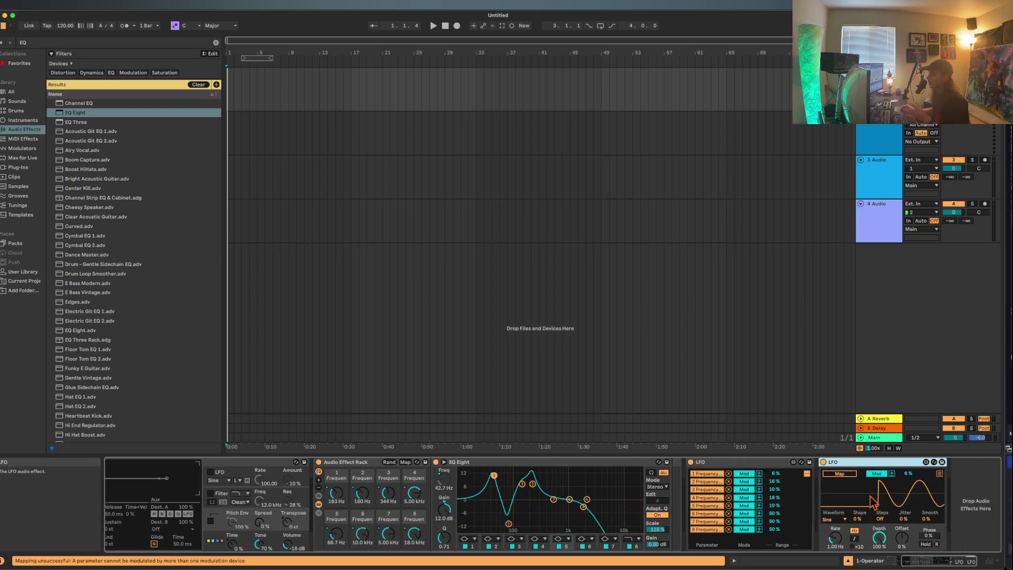
{"action": "left_click", "coordinate": [841, 474]}
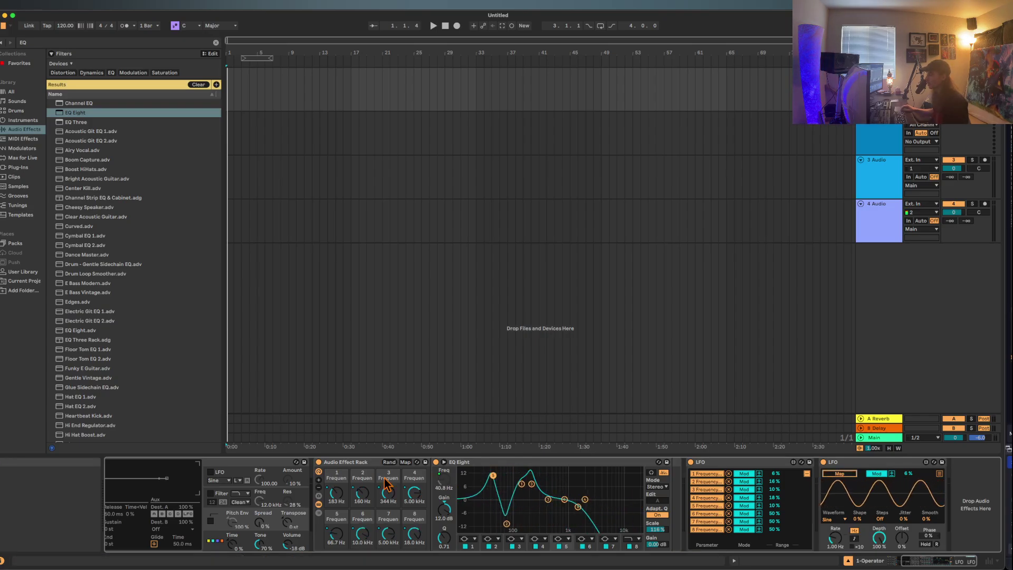
Set the Audio Effect Rack to show ten macros.
{"action": "left_click", "coordinate": [320, 481]}
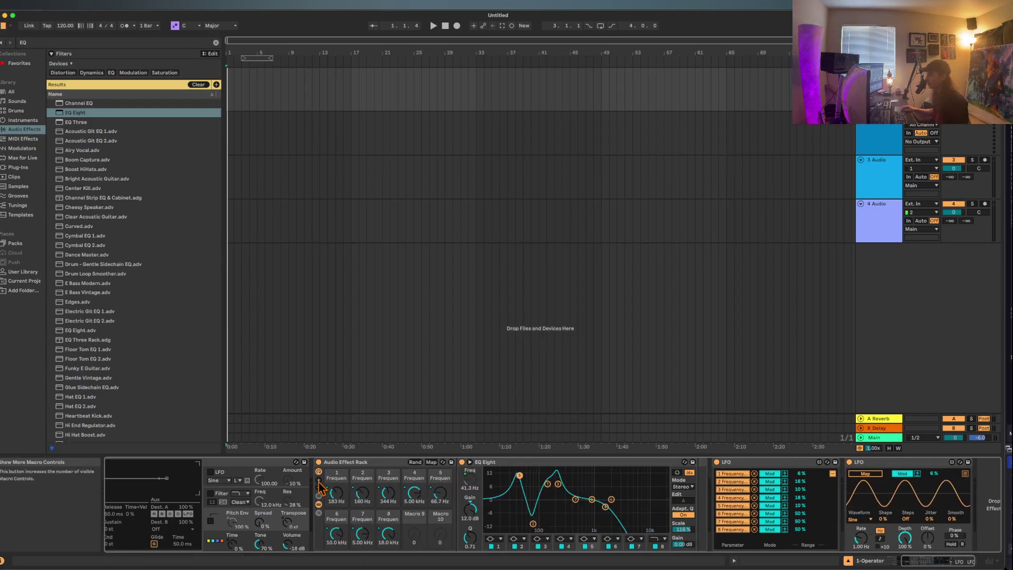
{"action": "left_click", "coordinate": [320, 481]}
{"action": "left_click", "coordinate": [319, 482]}
{"action": "left_click", "coordinate": [319, 481]}
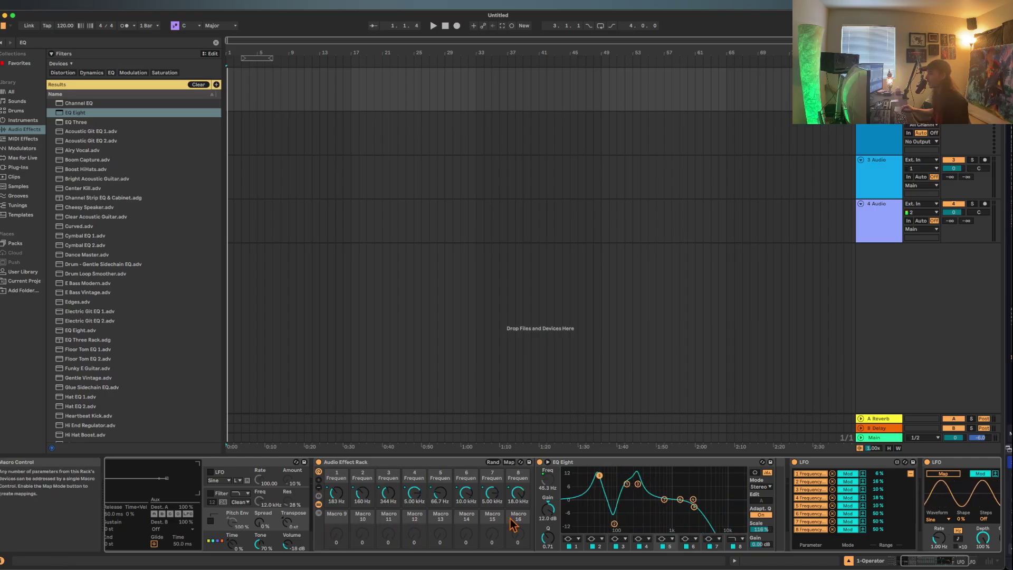
{"action": "left_click", "coordinate": [319, 489]}
{"action": "left_click", "coordinate": [319, 490]}
{"action": "left_click", "coordinate": [319, 490]}
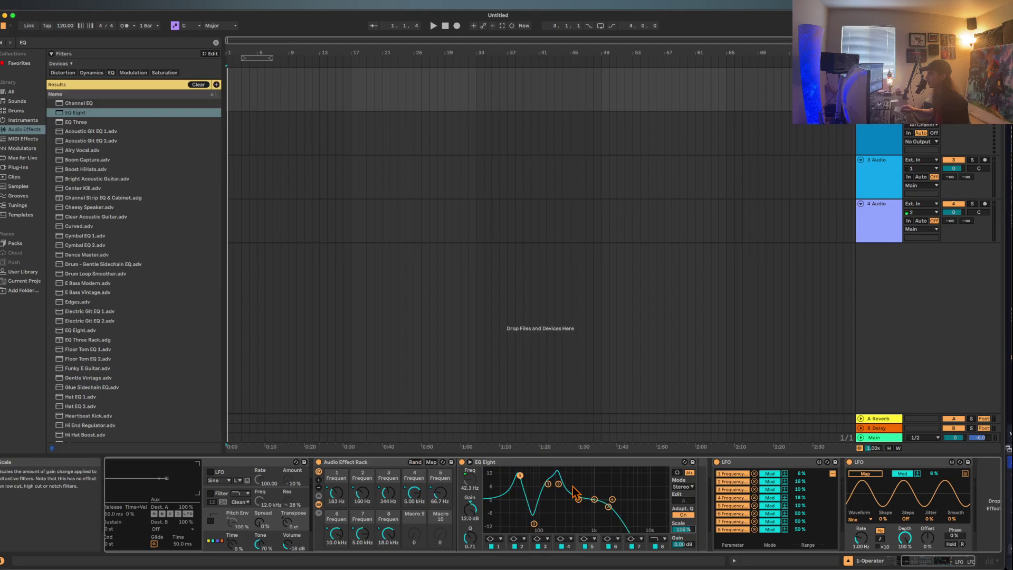
Map EQ Eight's Scale parameter to rack Macro 9.
{"action": "left_click", "coordinate": [431, 461]}
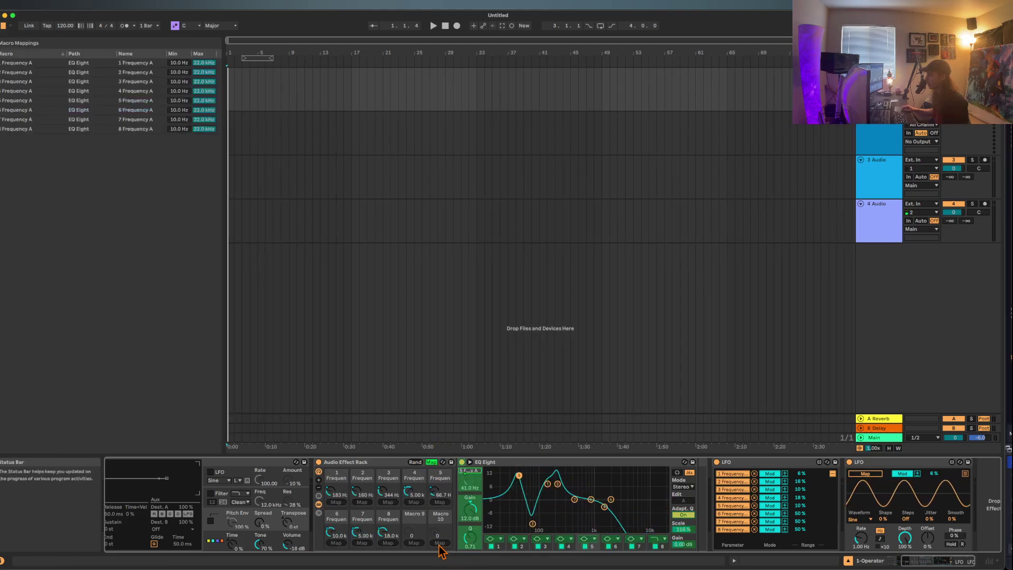
{"action": "left_click", "coordinate": [683, 544]}
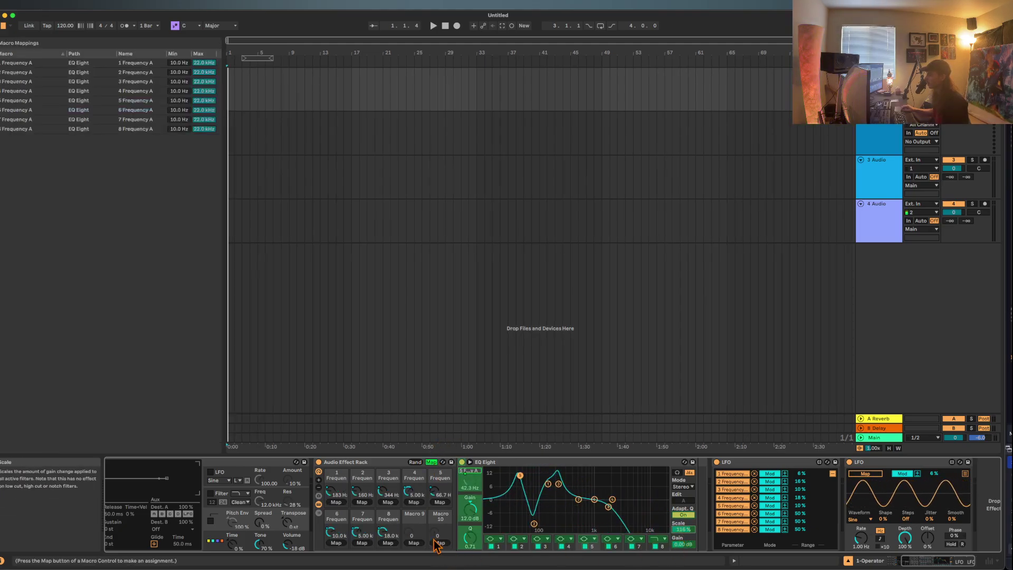
{"action": "left_click", "coordinate": [413, 543]}
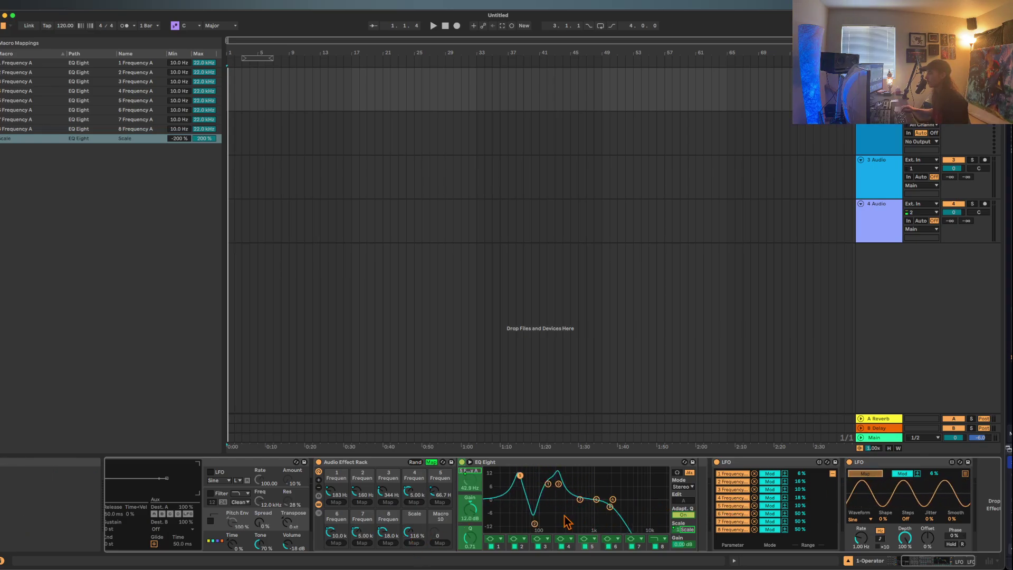
Reposition the two LFOs and try mapping the second LFO to the Scale macro.
{"action": "left_click", "coordinate": [892, 464]}
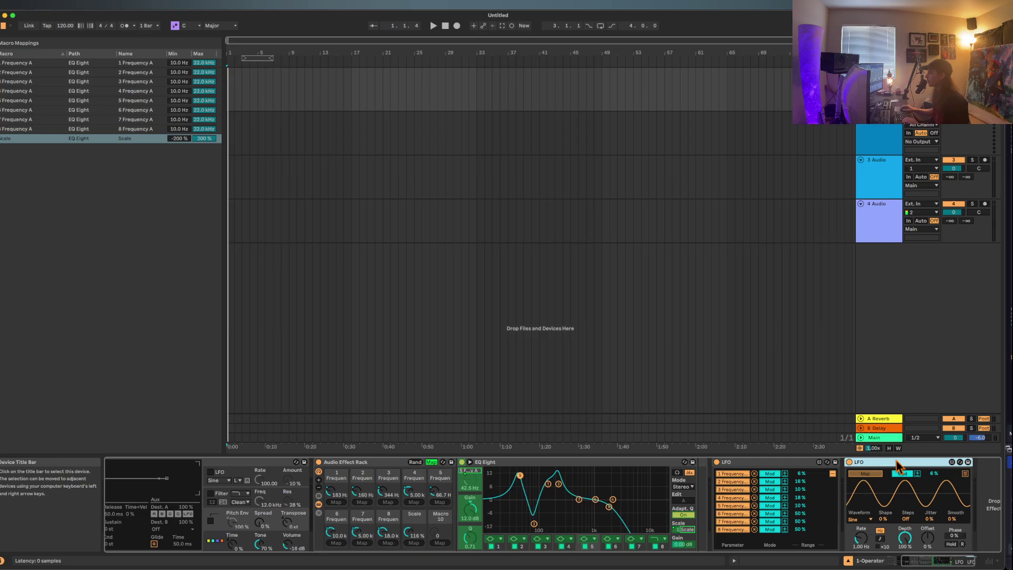
{"action": "left_click", "coordinate": [797, 464]}
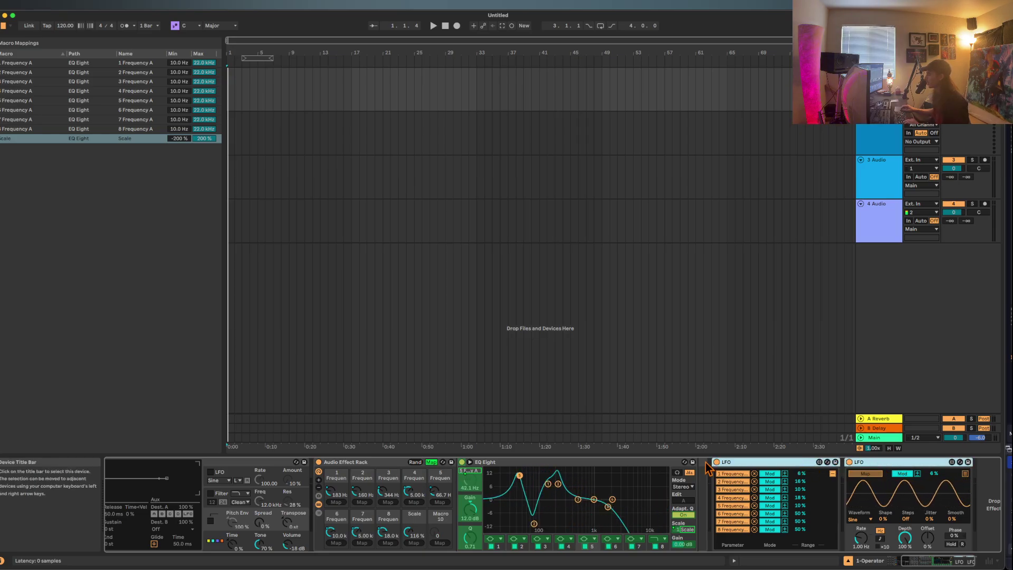
{"action": "mouse_move", "coordinate": [707, 467]}
{"action": "left_mouse_down"}
{"action": "mouse_move", "coordinate": [741, 473]}
{"action": "mouse_move", "coordinate": [708, 467]}
{"action": "left_mouse_up"}
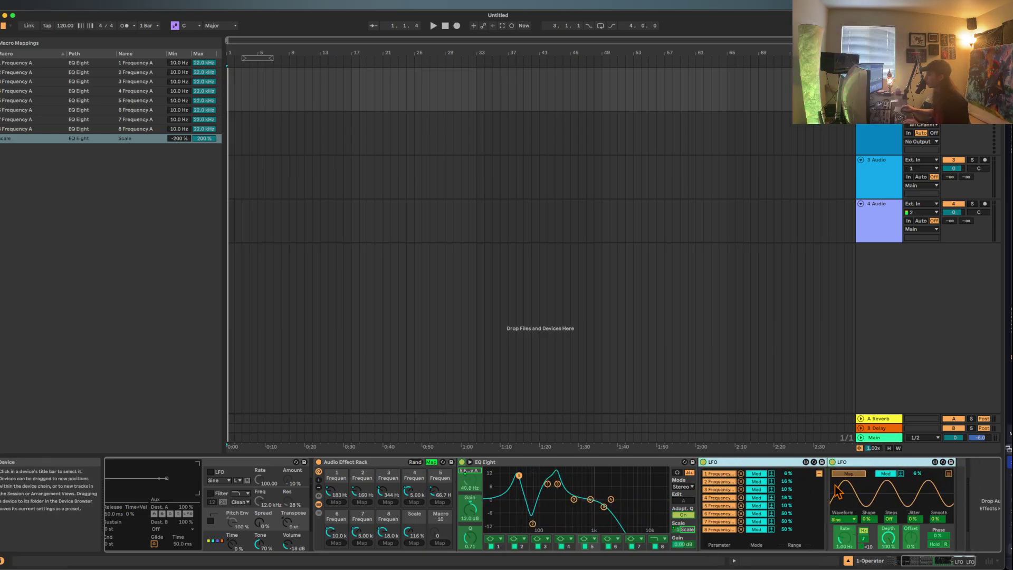
{"action": "left_click", "coordinate": [860, 476]}
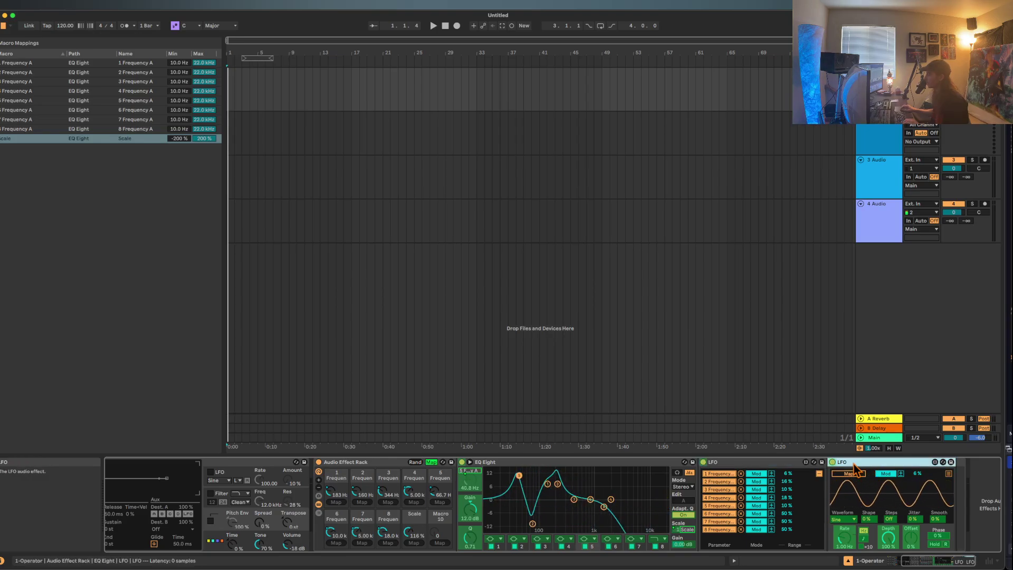
{"action": "left_click", "coordinate": [676, 527]}
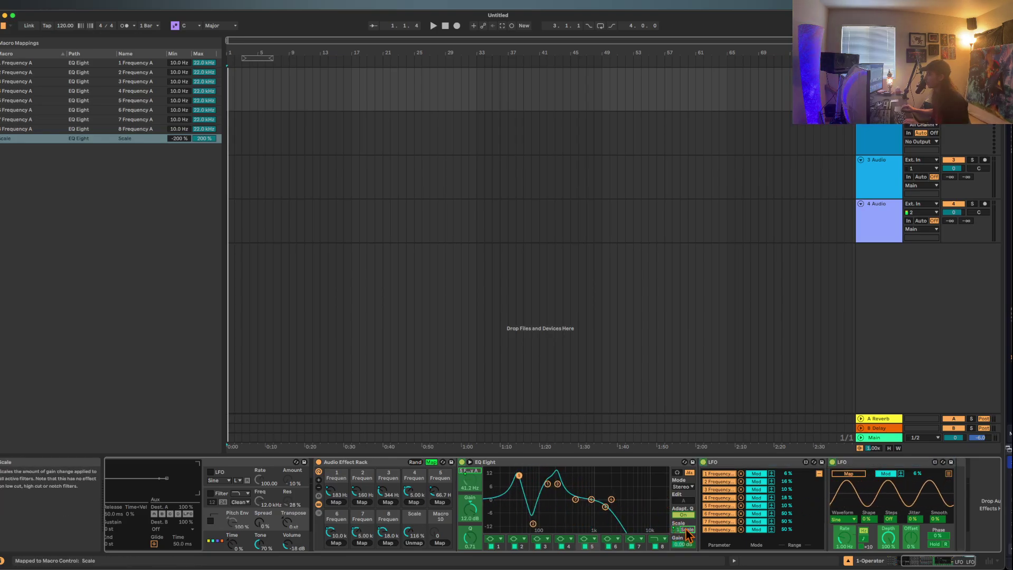
{"action": "left_click", "coordinate": [855, 475]}
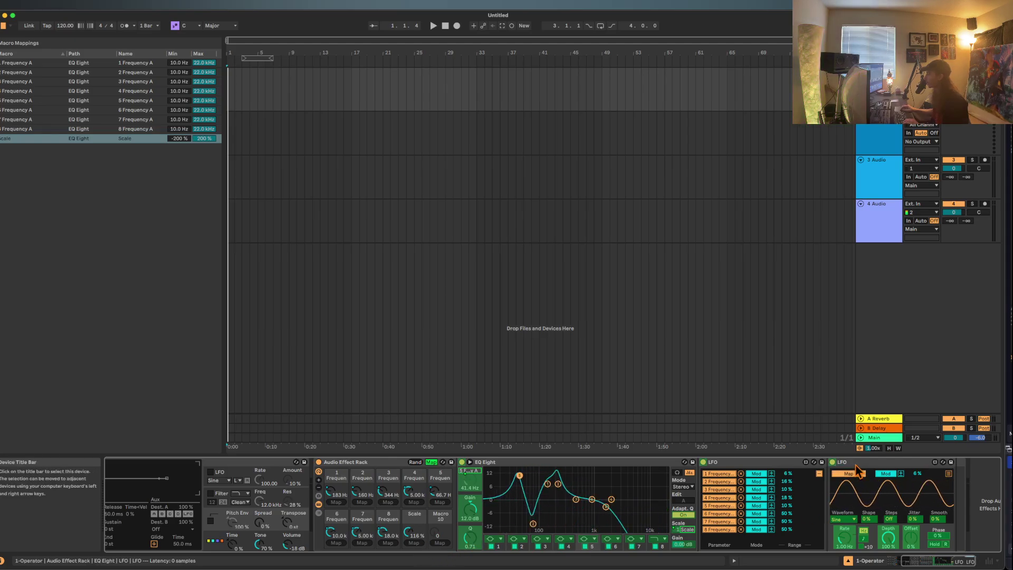
{"action": "left_click", "coordinate": [869, 463]}
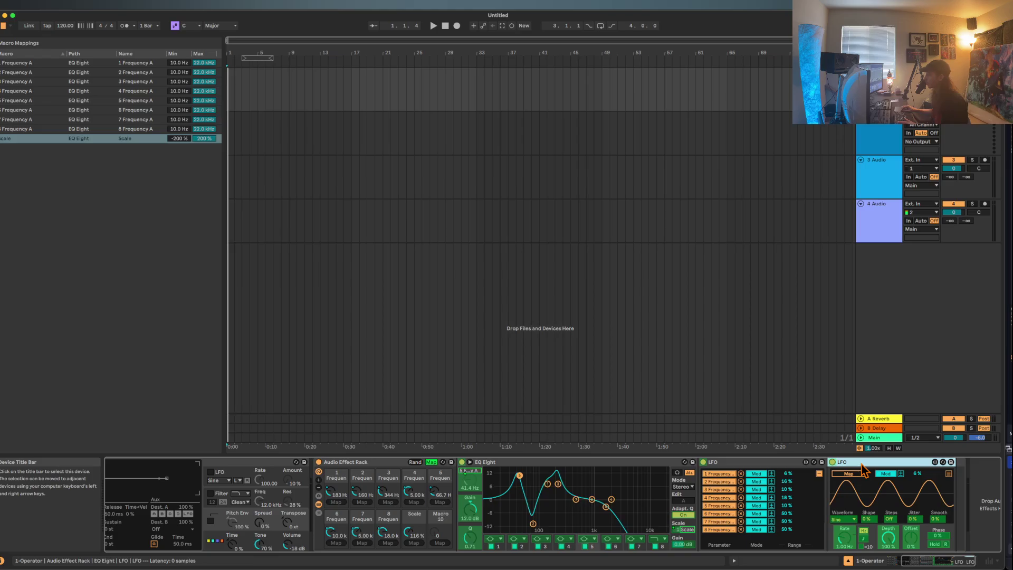
Turn off macro Map mode and start playback to hear the Scale modulation.
{"action": "left_click", "coordinate": [432, 462]}
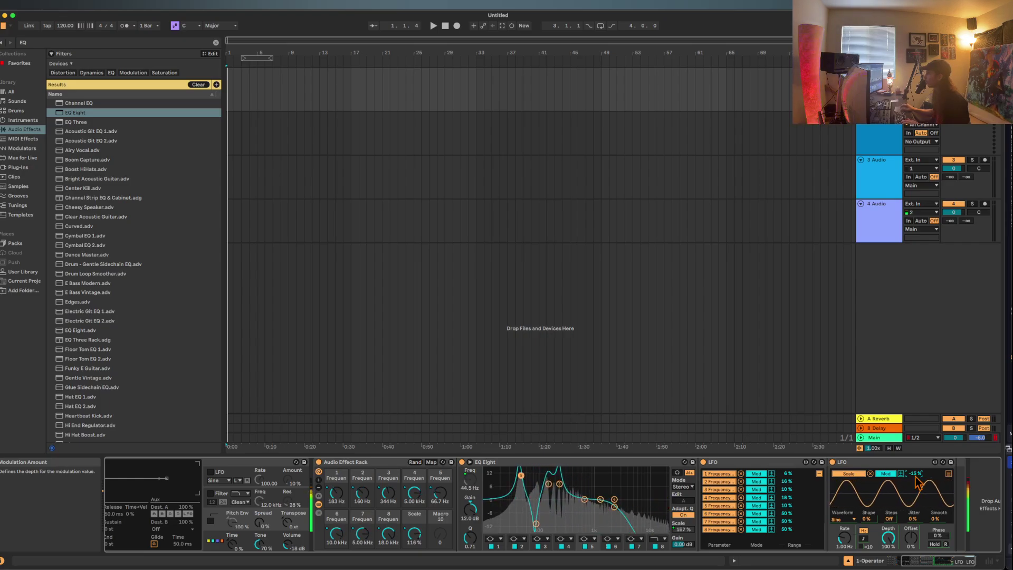
{"action": "key", "text": "space"}
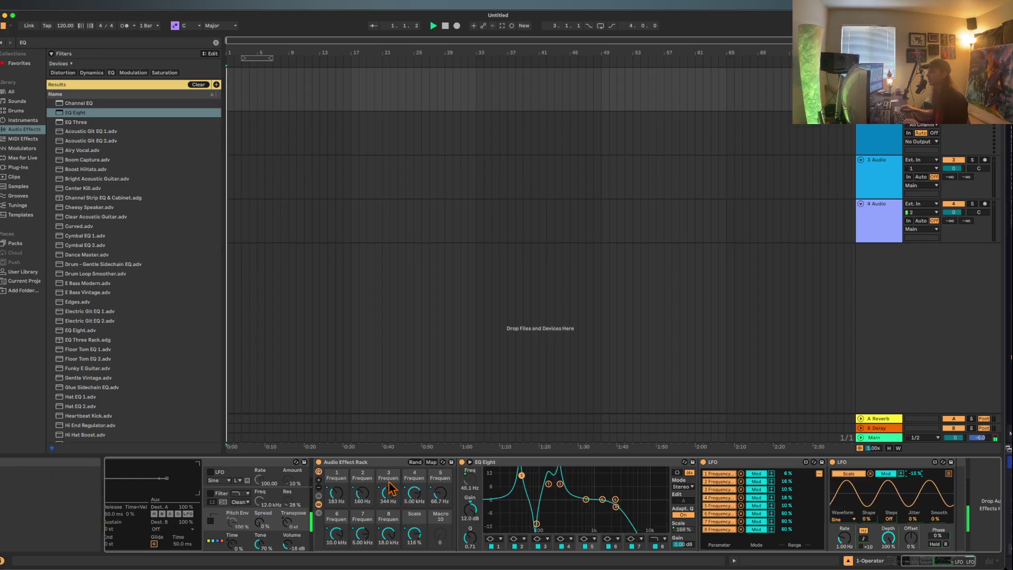
Collapse the Audio Effect Rack and add Roar, found by searching 'ROAR', after it.
{"action": "double_click", "coordinate": [368, 463]}
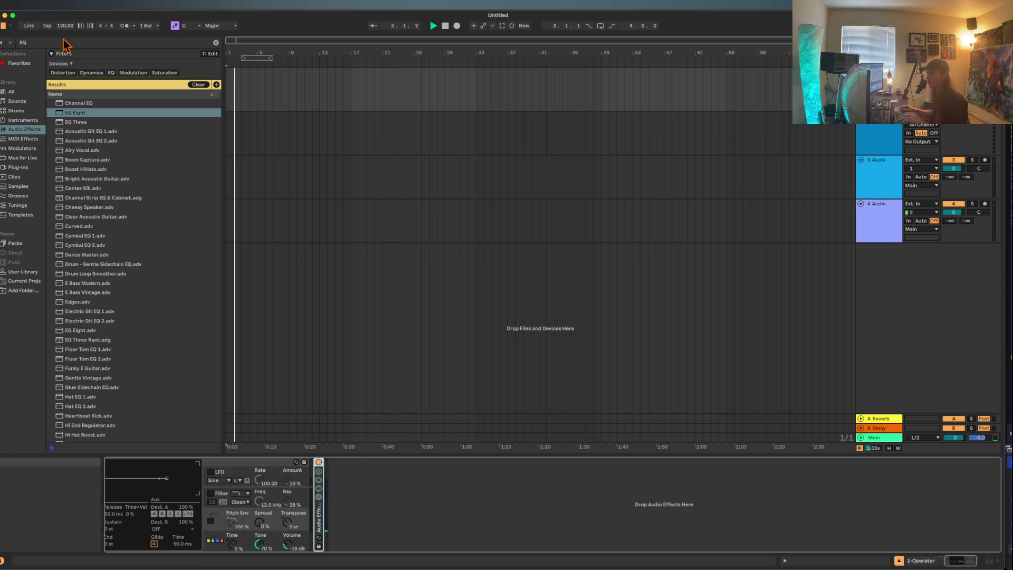
{"action": "key", "text": "super+f"}
{"action": "type", "text": "ROA"}
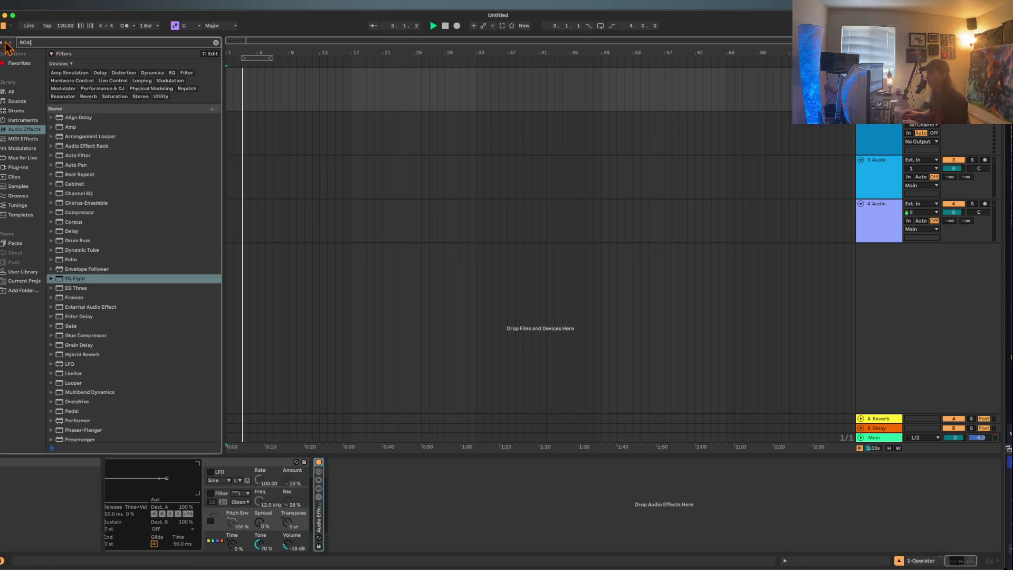
{"action": "type", "text": "R"}
{"action": "left_click_drag", "start_coordinate": [79, 103], "coordinate": [342, 476]}
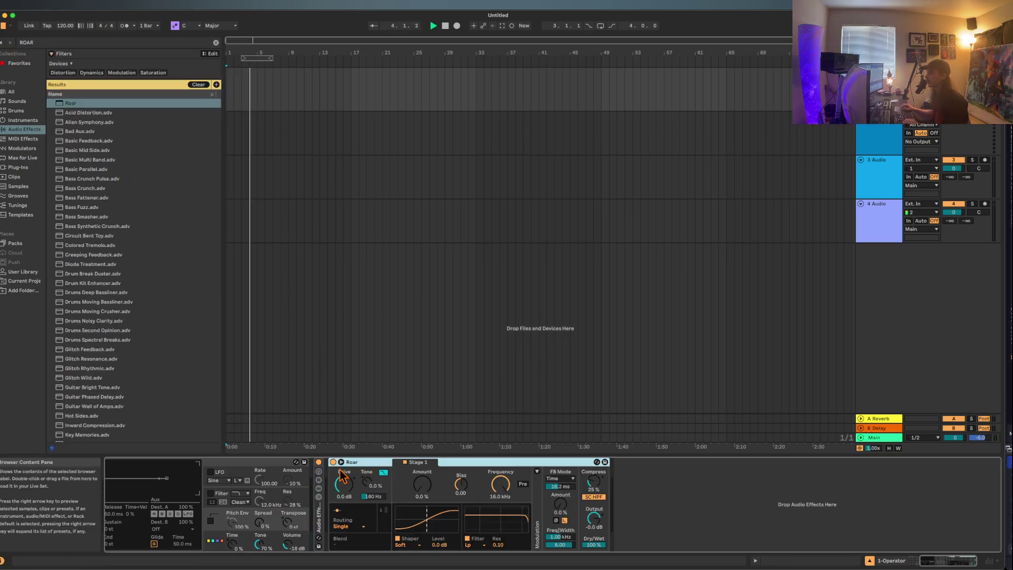
Stop playback and expand the rack again to show EQ Eight and both LFOs.
{"action": "key", "text": "space"}
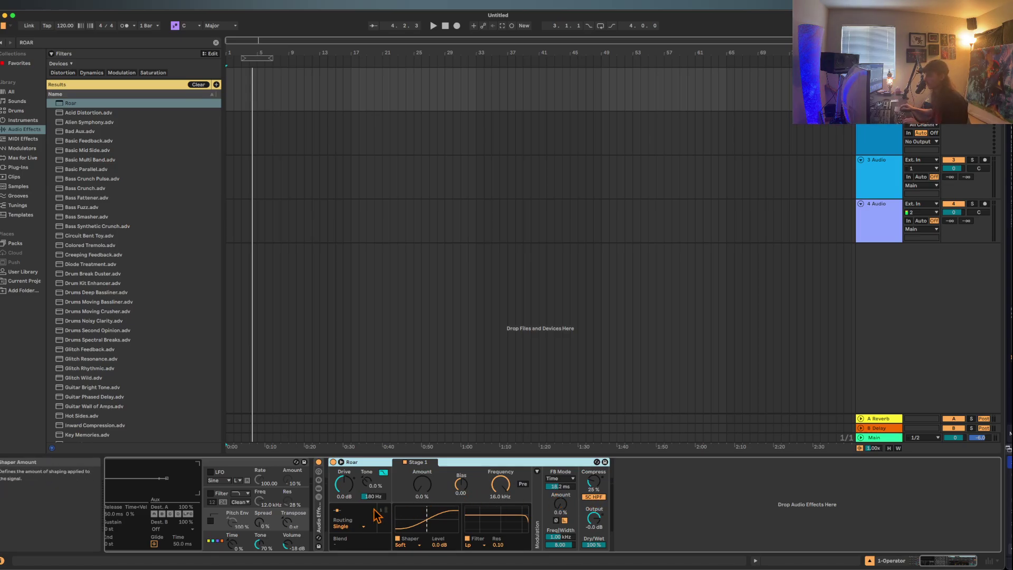
{"action": "scroll", "coordinate": [456, 504], "scroll_direction": "left", "scroll_amount": 3}
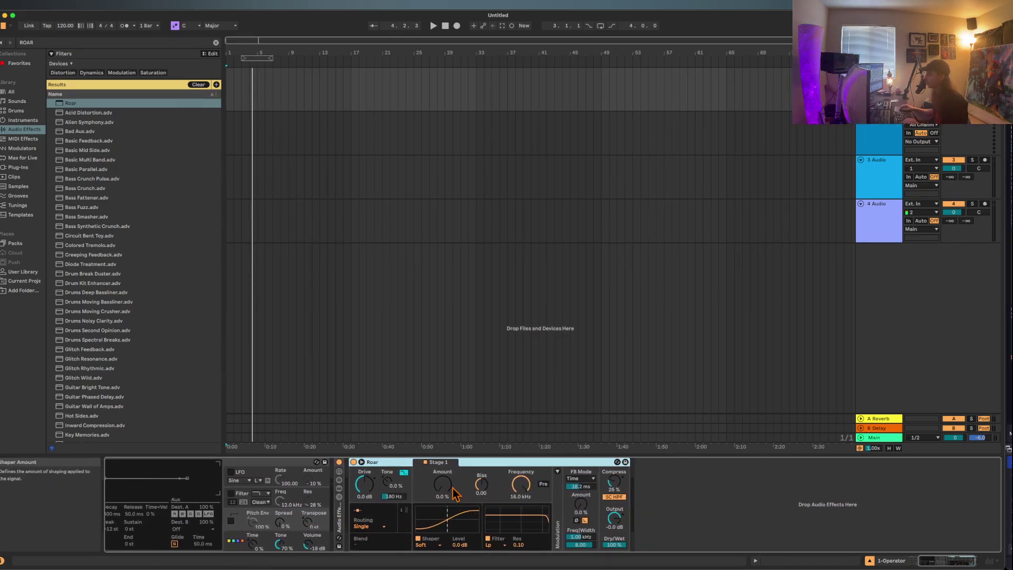
{"action": "left_click", "coordinate": [348, 495]}
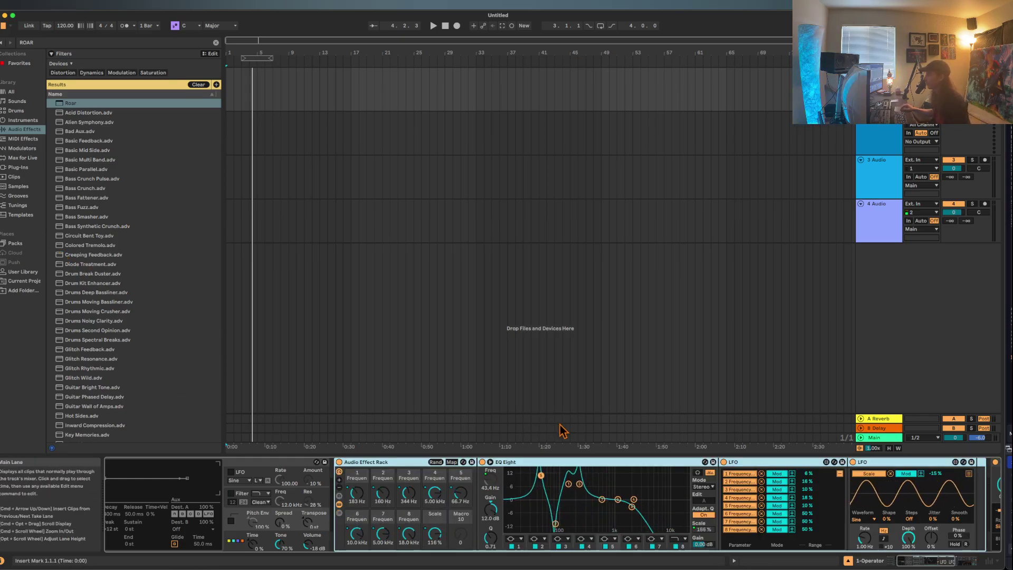
Load Cursed Crystals.adg from User Library > Presets > Instrument rack onto the selected MIDI track.
{"action": "left_click", "coordinate": [22, 271]}
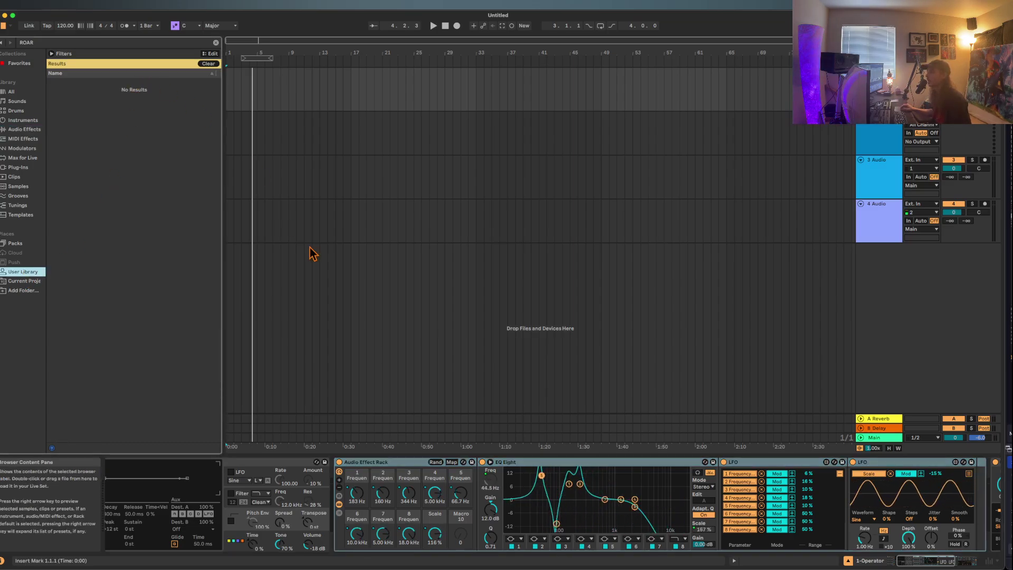
{"action": "left_click", "coordinate": [874, 144]}
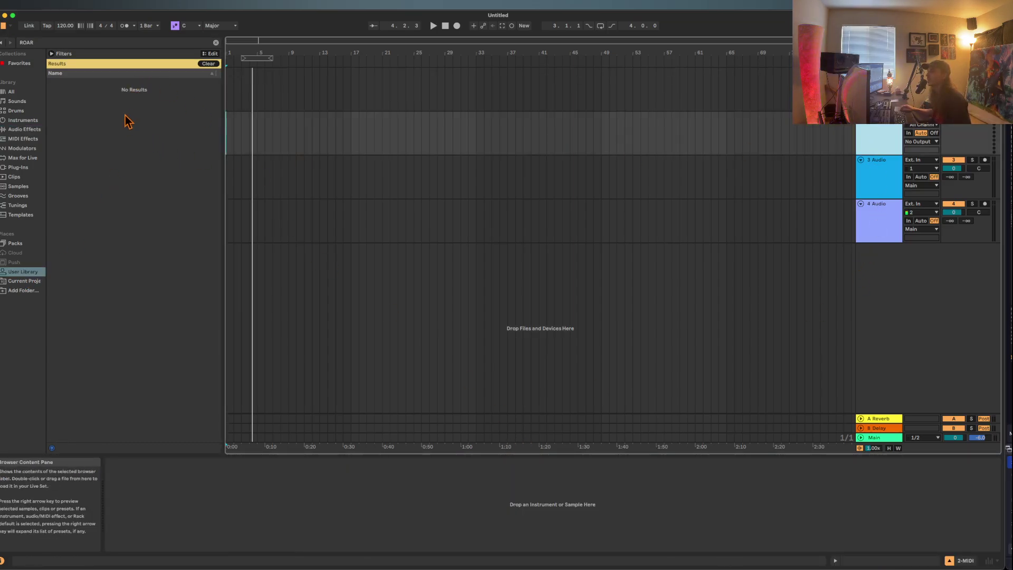
{"action": "left_click", "coordinate": [209, 63]}
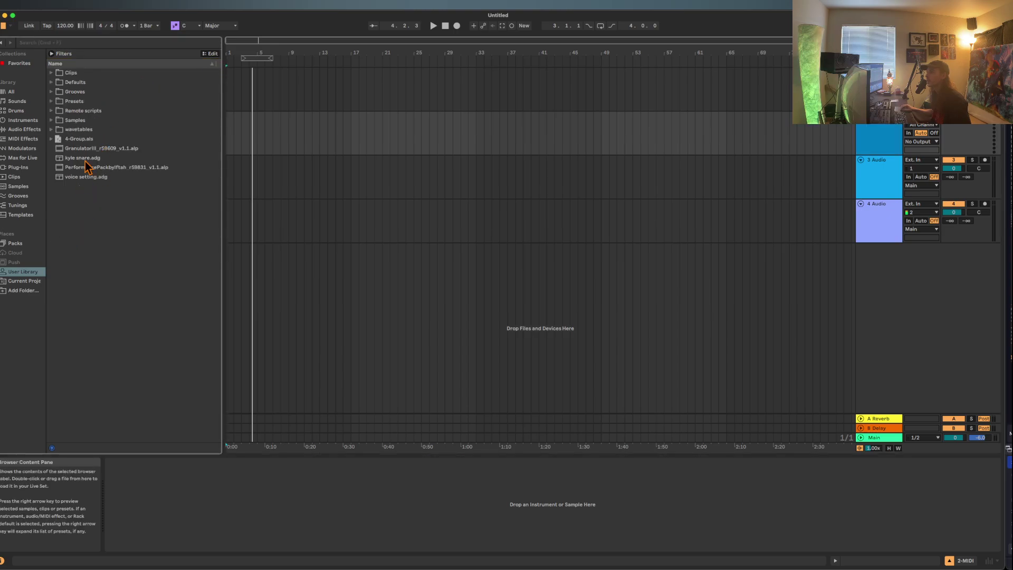
{"action": "left_click", "coordinate": [51, 101]}
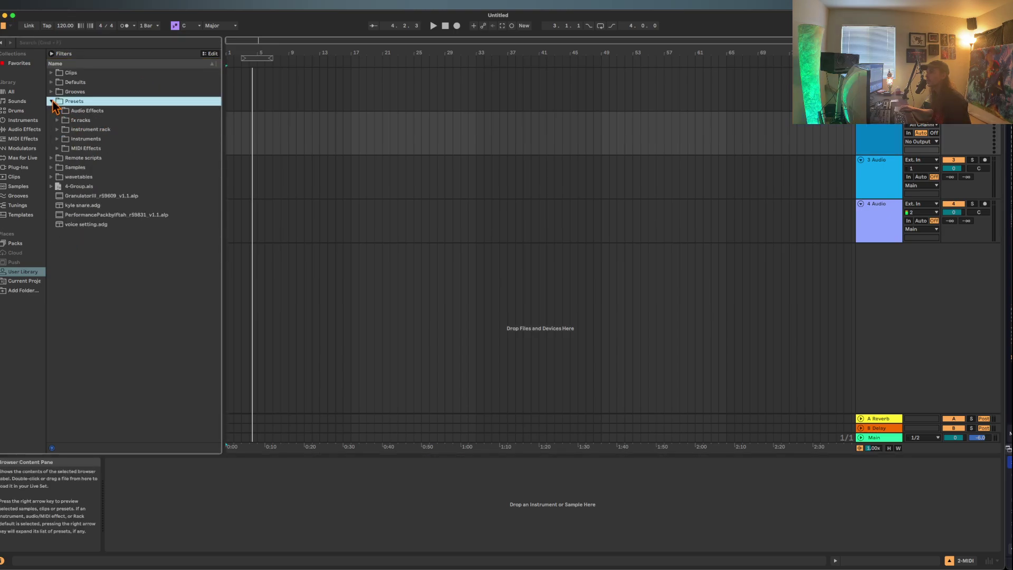
{"action": "left_click", "coordinate": [58, 139]}
{"action": "left_click", "coordinate": [57, 139]}
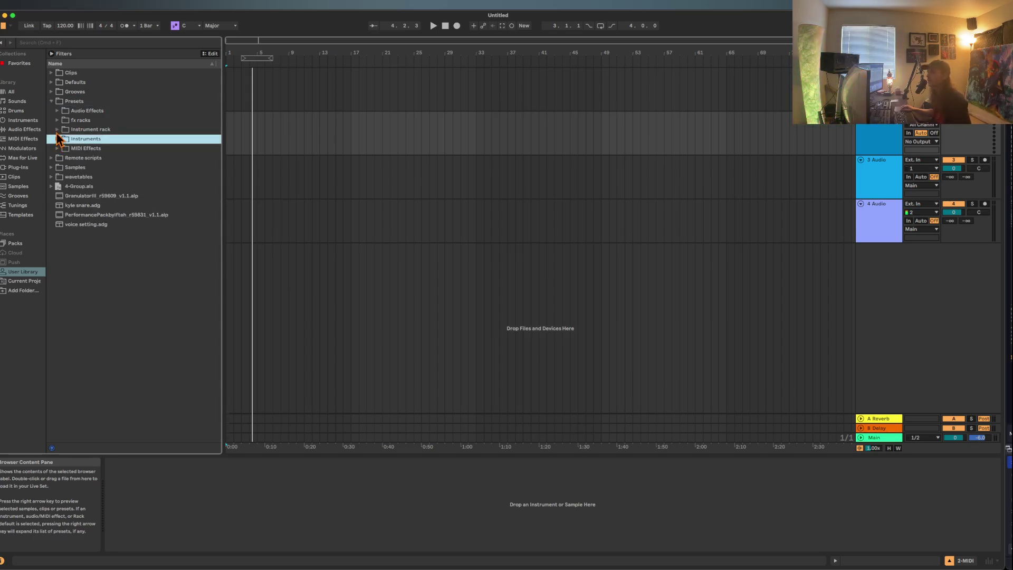
{"action": "left_click", "coordinate": [56, 130]}
{"action": "left_click_drag", "start_coordinate": [106, 158], "coordinate": [257, 493]}
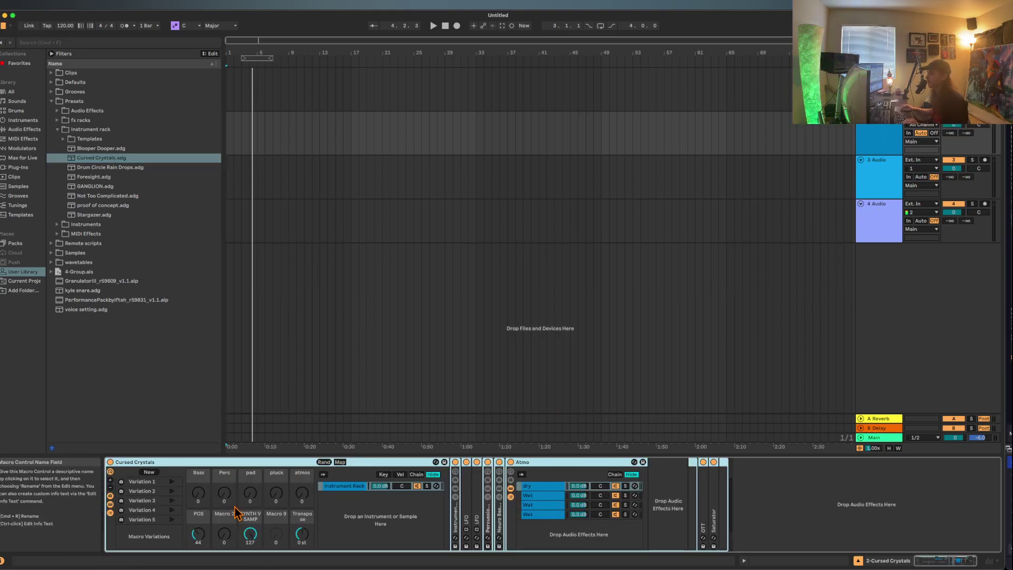
{"action": "left_click_drag", "start_coordinate": [224, 493], "coordinate": [224, 472]}
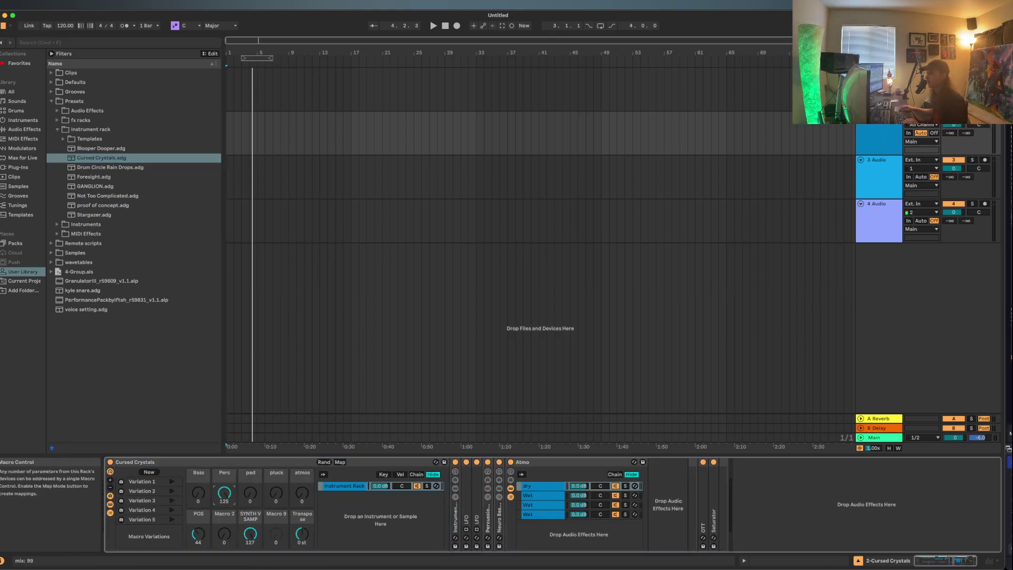
{"action": "left_click", "coordinate": [199, 496]}
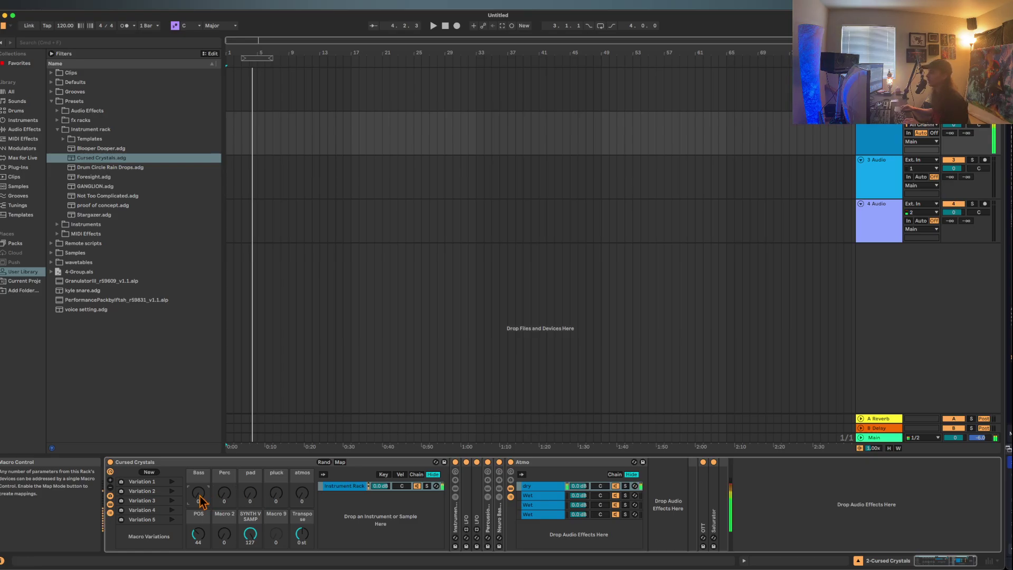
{"action": "left_click_drag", "start_coordinate": [200, 497], "coordinate": [200, 467]}
{"action": "left_click", "coordinate": [302, 534]}
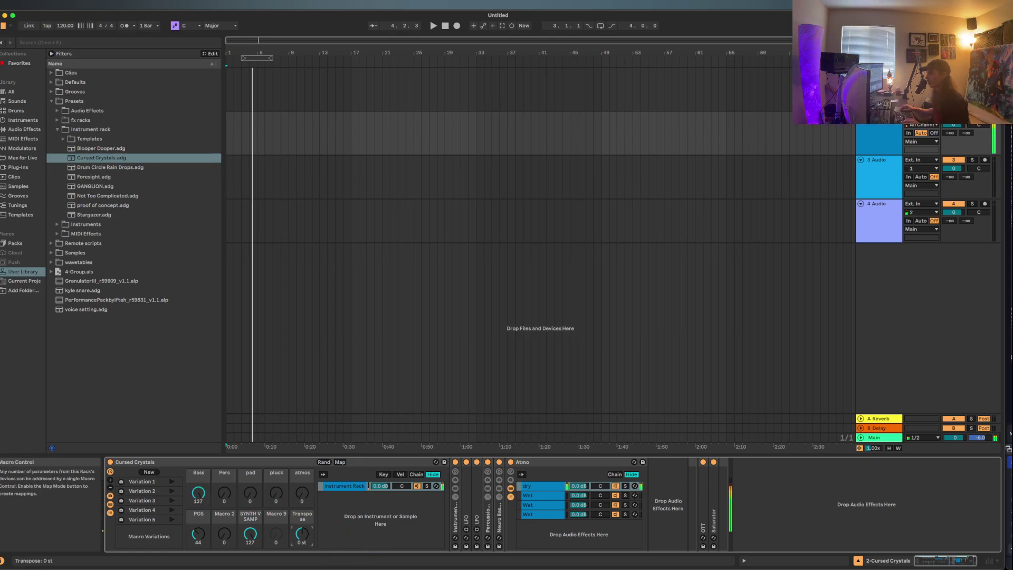
{"action": "left_click_drag", "start_coordinate": [301, 534], "coordinate": [302, 549]}
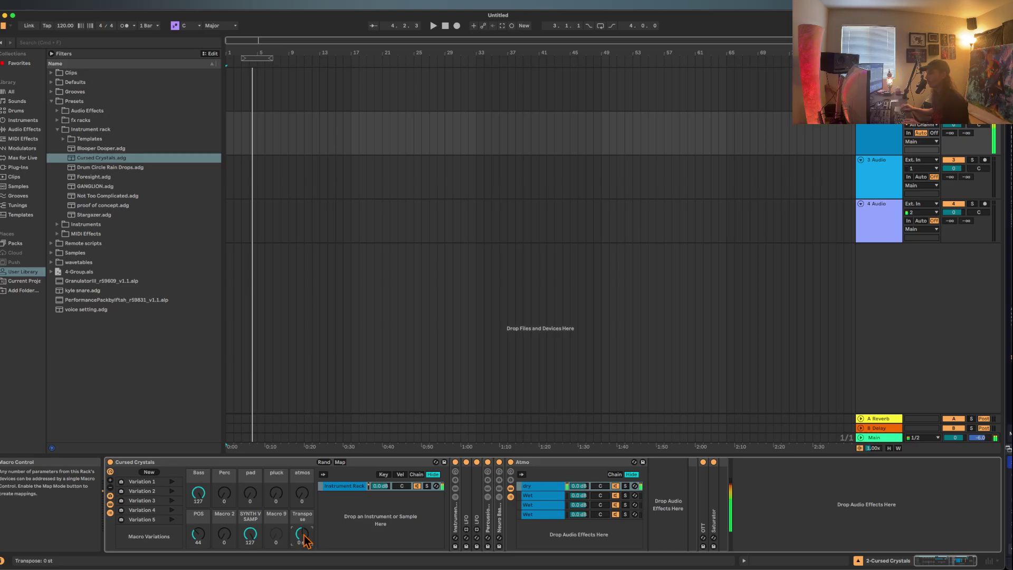
{"action": "left_click_drag", "start_coordinate": [203, 504], "coordinate": [203, 533]}
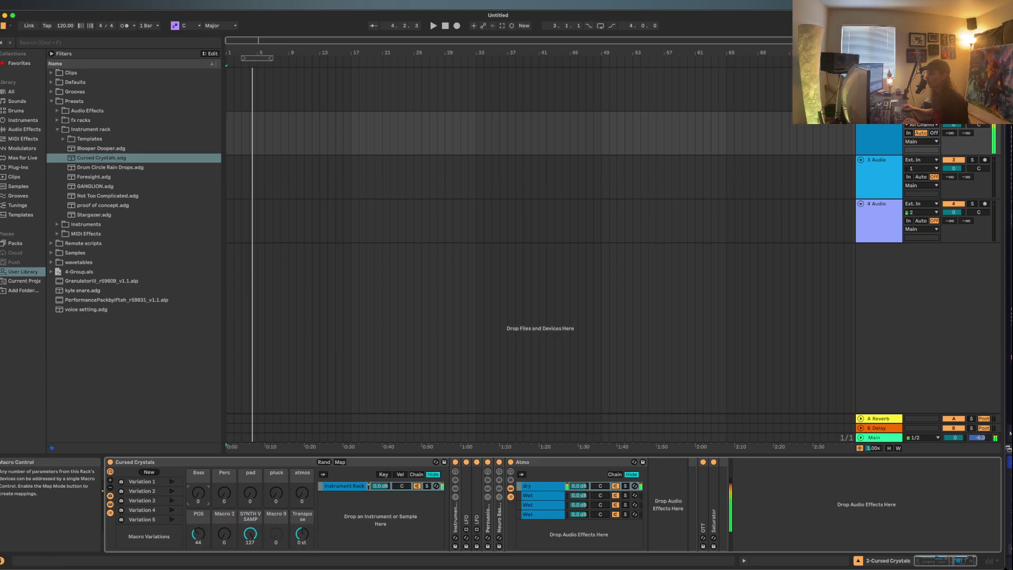
{"action": "left_click", "coordinate": [228, 496]}
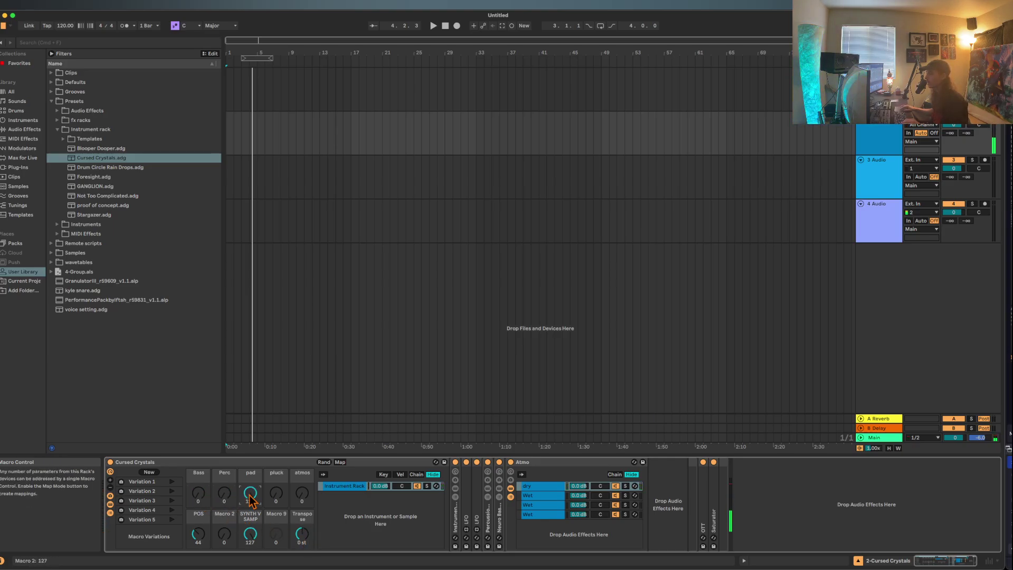
{"action": "key", "text": "z"}
{"action": "left_click_drag", "start_coordinate": [305, 500], "coordinate": [305, 480]}
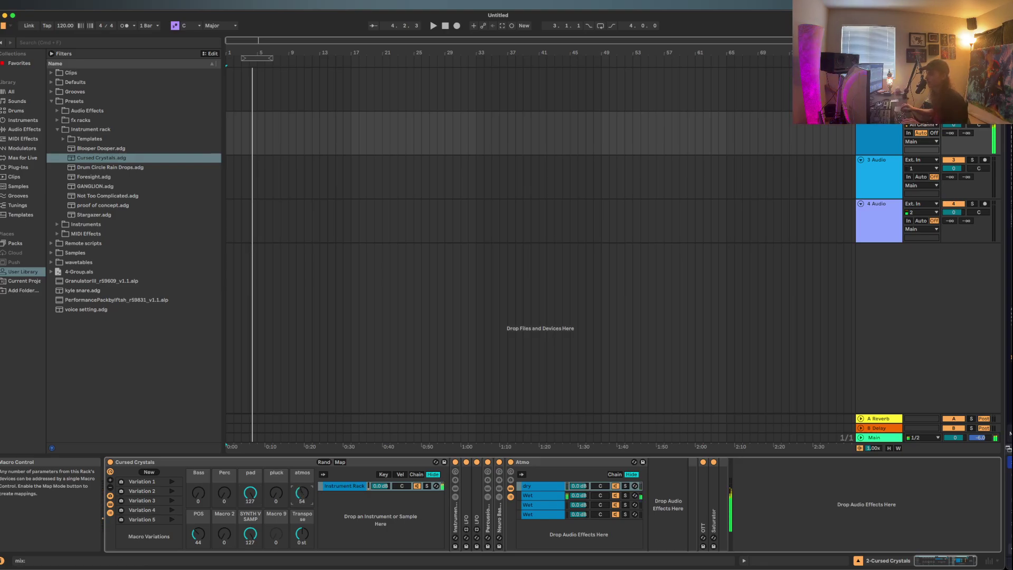
{"action": "left_click_drag", "start_coordinate": [305, 500], "coordinate": [305, 485]}
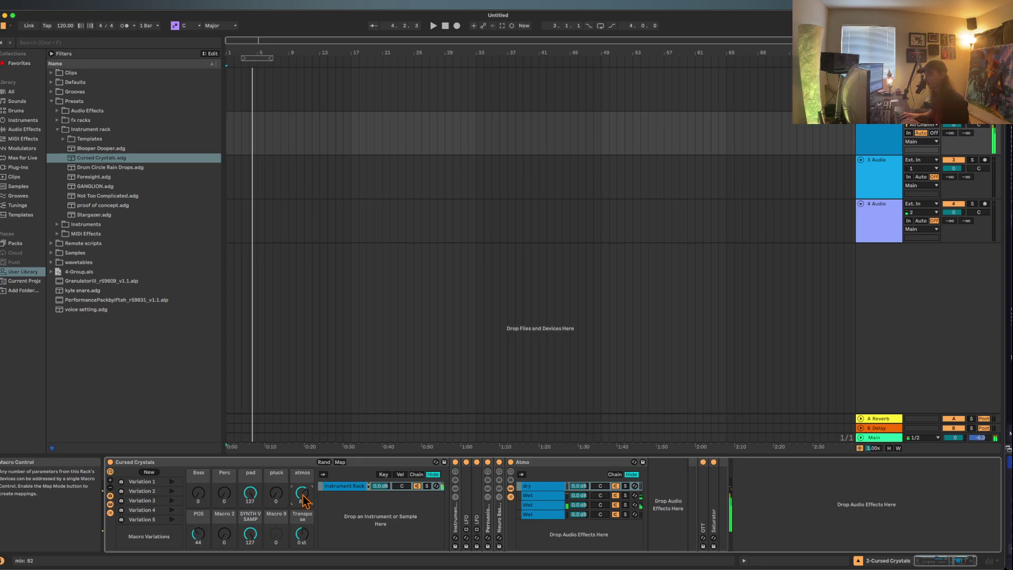
{"action": "key", "text": "x"}
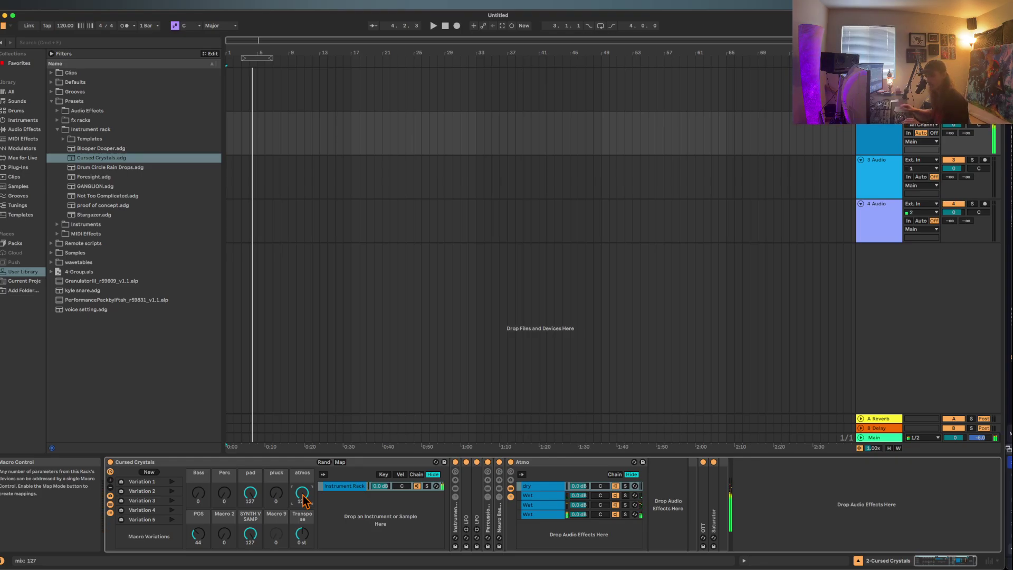
{"action": "left_click_drag", "start_coordinate": [250, 494], "coordinate": [250, 525]}
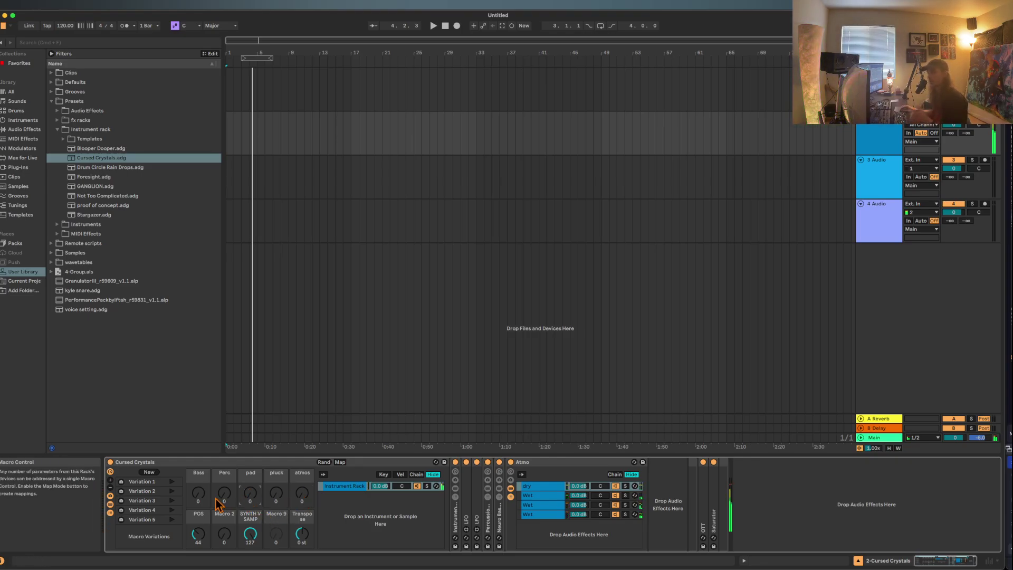
Recall macro Variation 1 and another stored variation, dropping the keyboard an octave.
{"action": "left_click", "coordinate": [171, 482]}
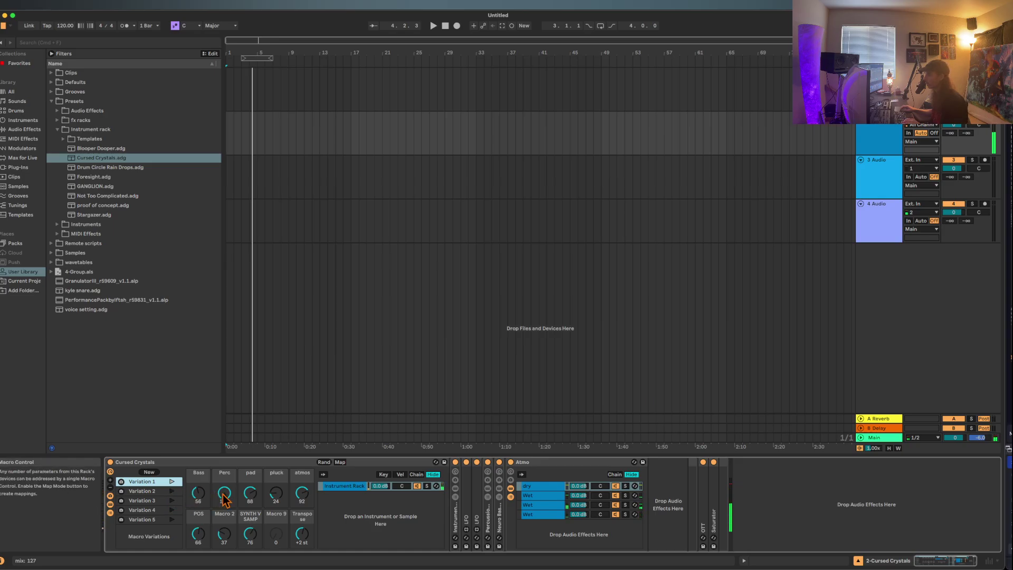
{"action": "left_click", "coordinate": [172, 481]}
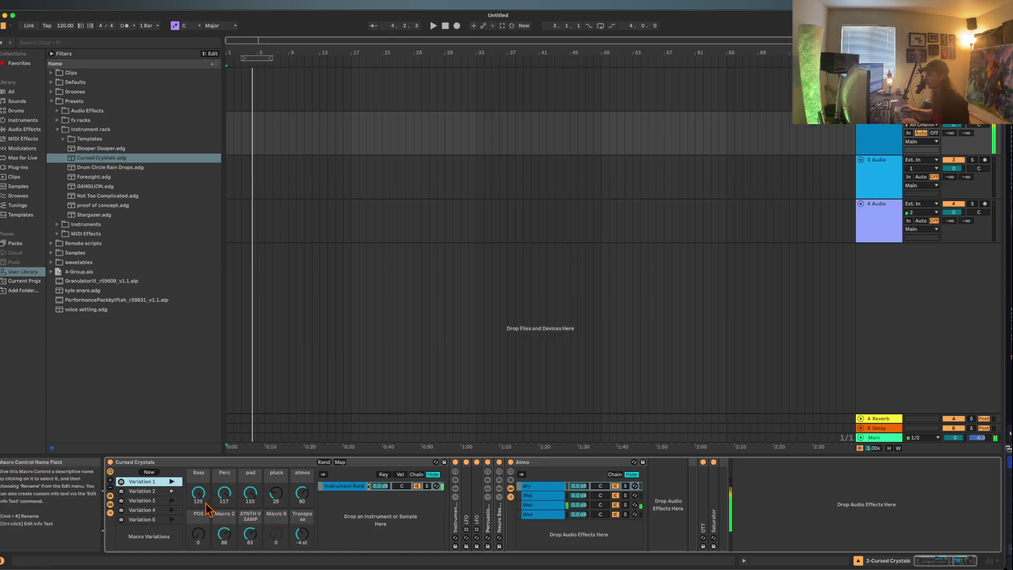
{"action": "left_click", "coordinate": [172, 500]}
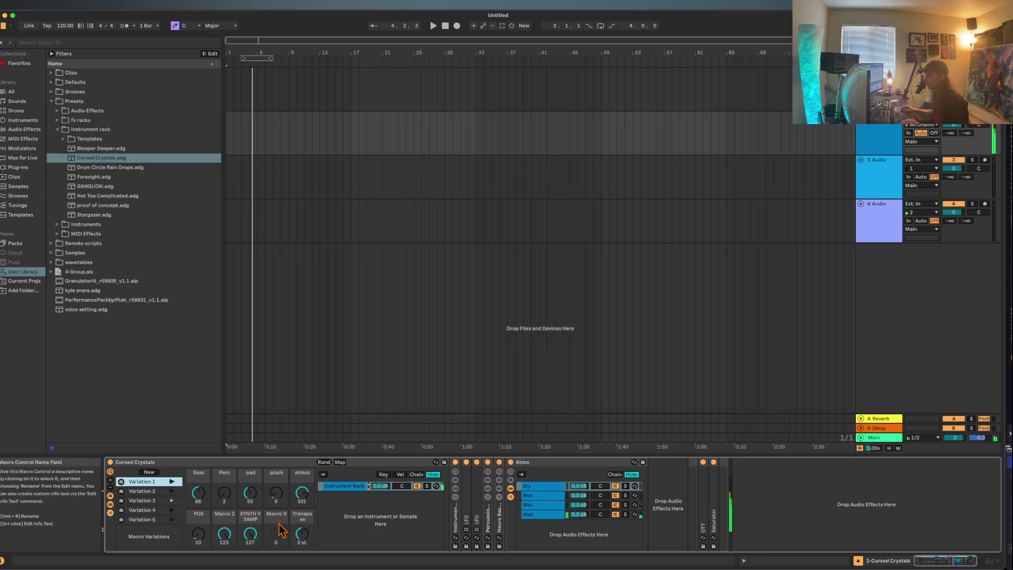
{"action": "key", "text": "z"}
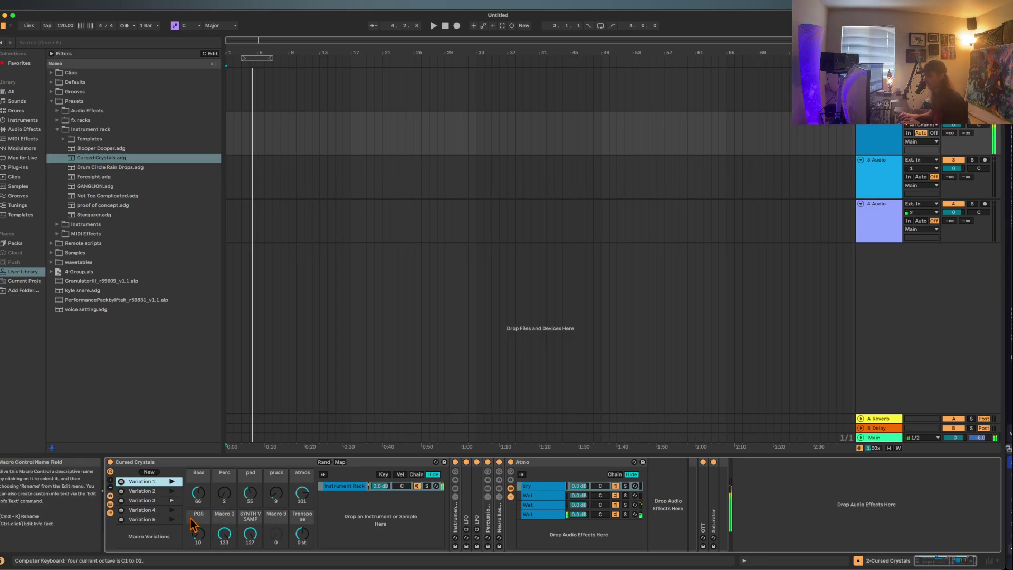
Recall Variations 4 and 5, turn SYNTH V SAMP down, and raise the keyboard an octave.
{"action": "left_click", "coordinate": [172, 509]}
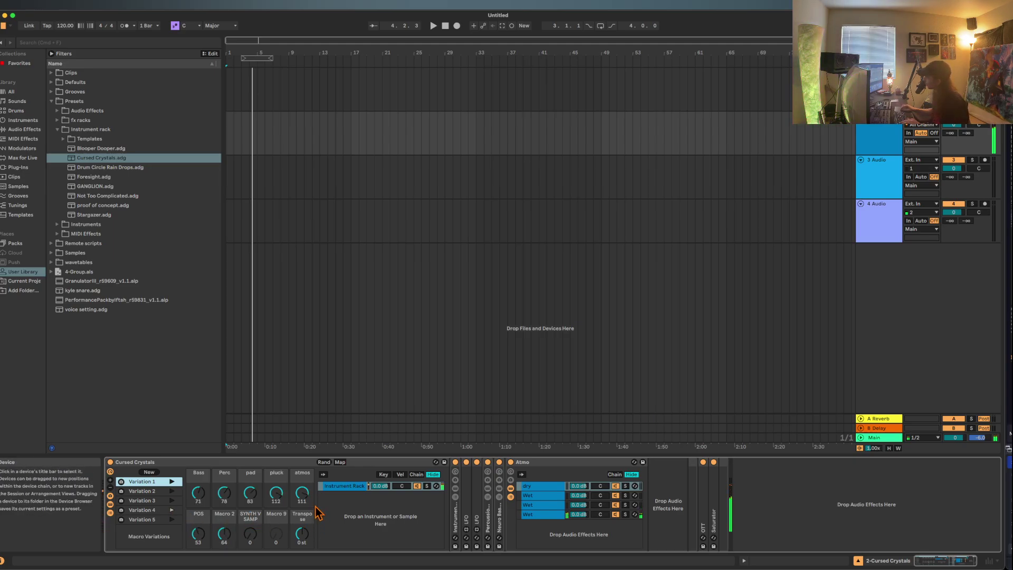
{"action": "left_click", "coordinate": [172, 520]}
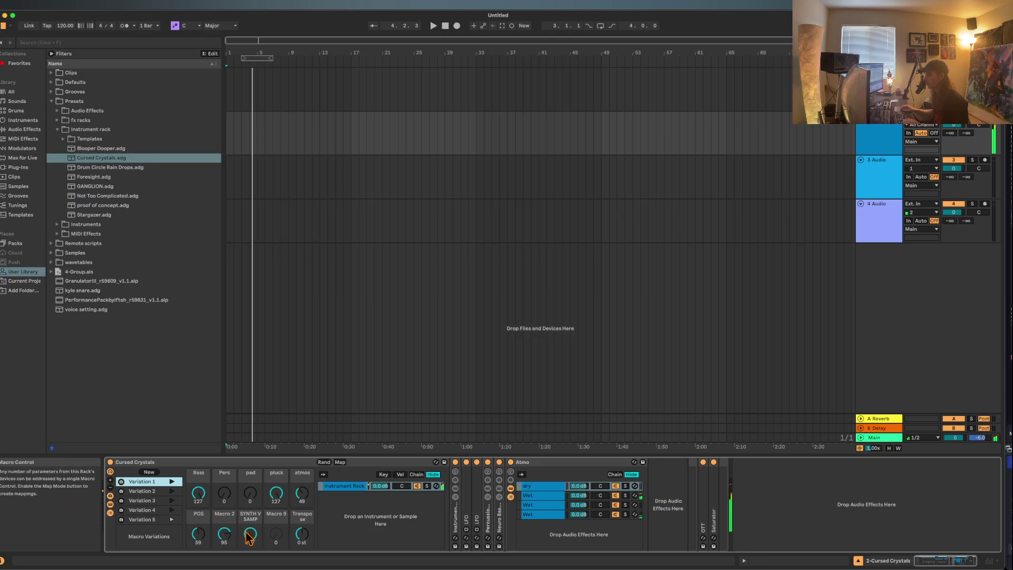
{"action": "left_click_drag", "start_coordinate": [250, 534], "coordinate": [250, 564]}
{"action": "key", "text": "z"}
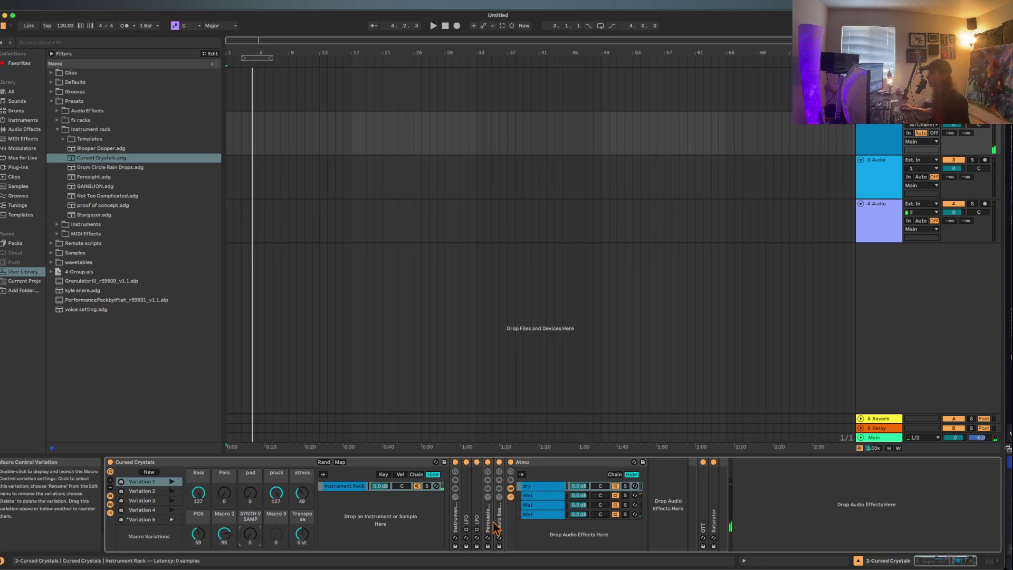
Check the Operator track, return to Cursed Crystals, and select the ez filter preset in Presets > fx racks > Misc.
{"action": "left_click", "coordinate": [879, 79]}
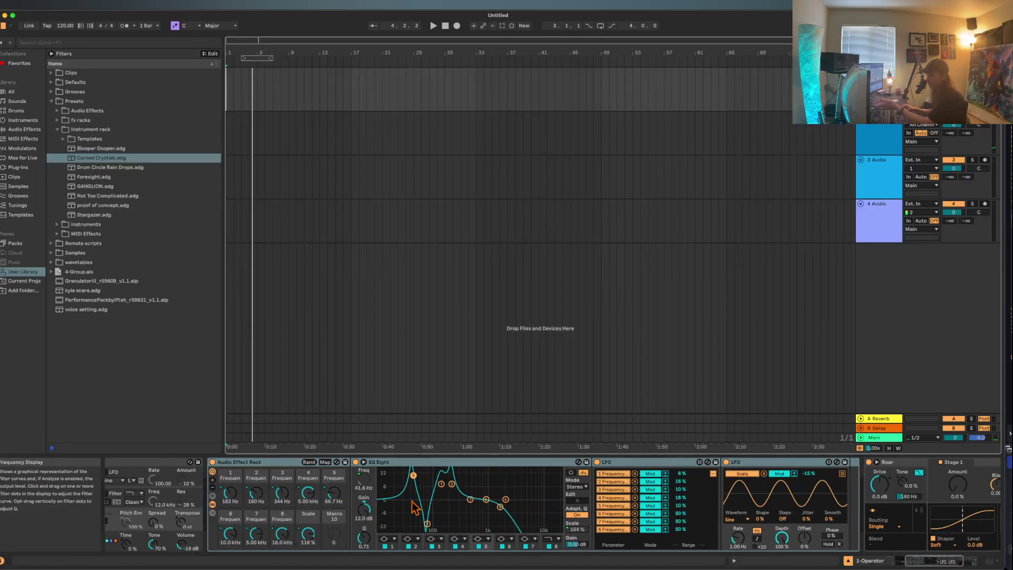
{"action": "left_click", "coordinate": [899, 125]}
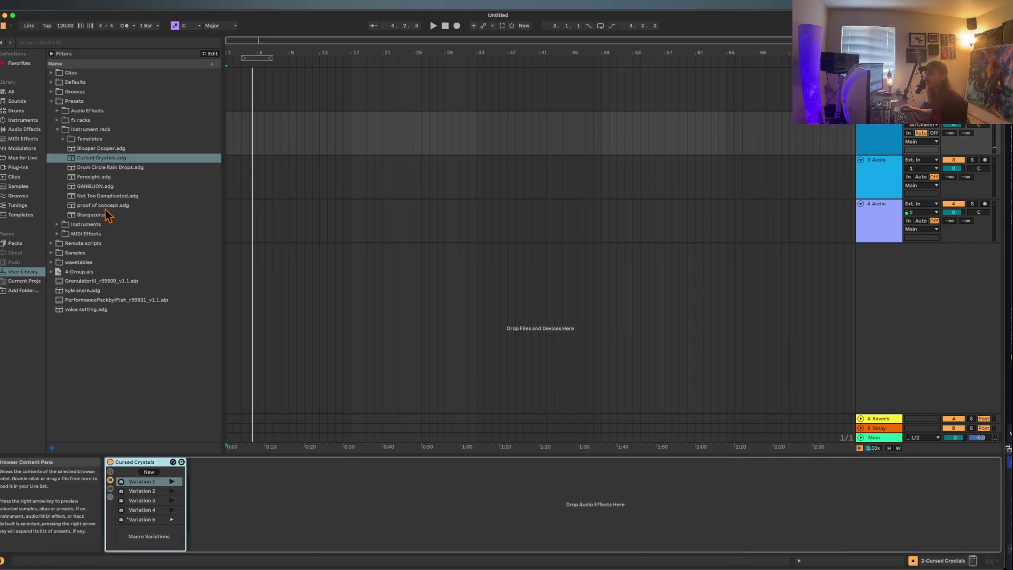
{"action": "left_click", "coordinate": [58, 121]}
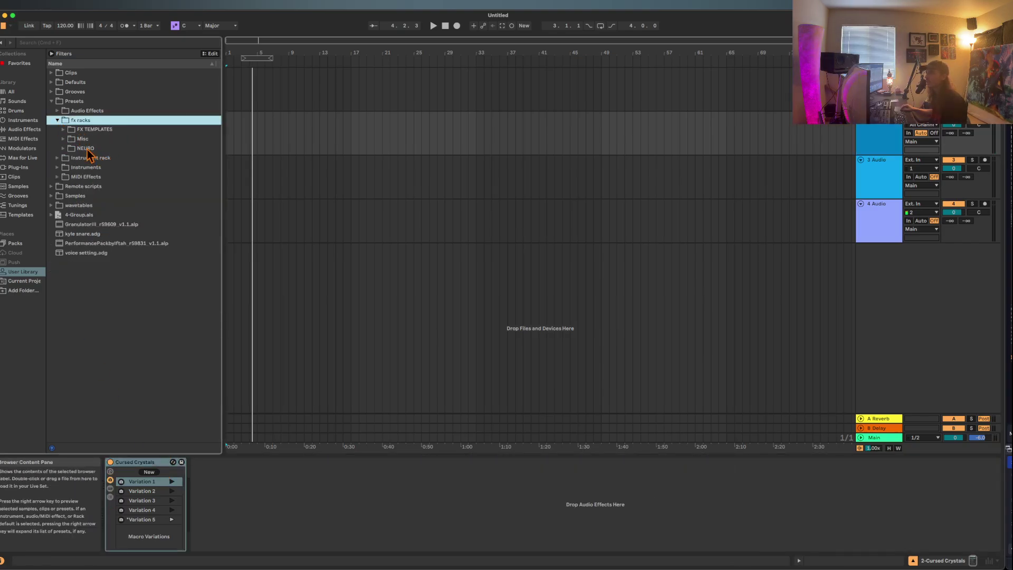
{"action": "left_click", "coordinate": [64, 138]}
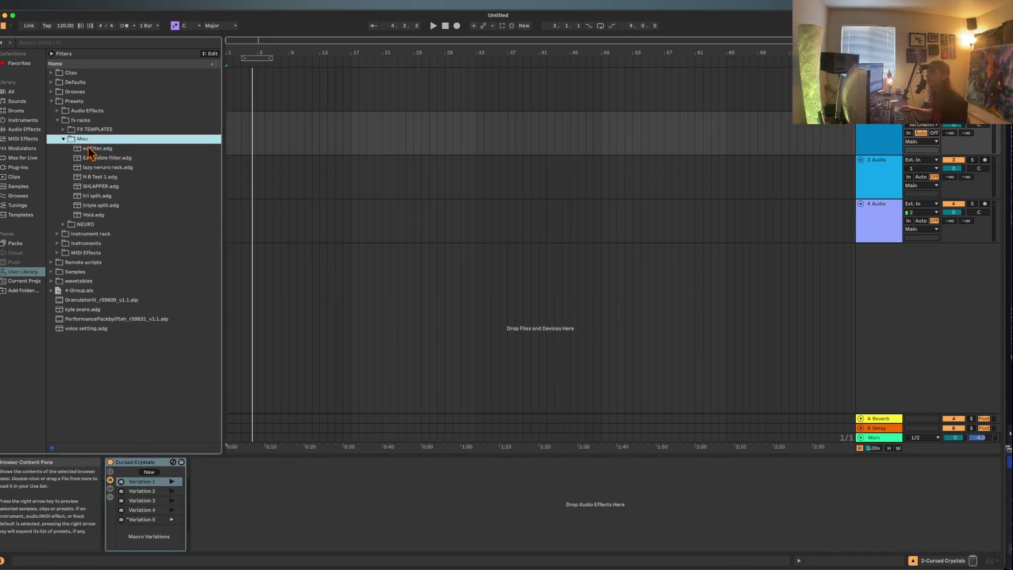
{"action": "left_click", "coordinate": [104, 150]}
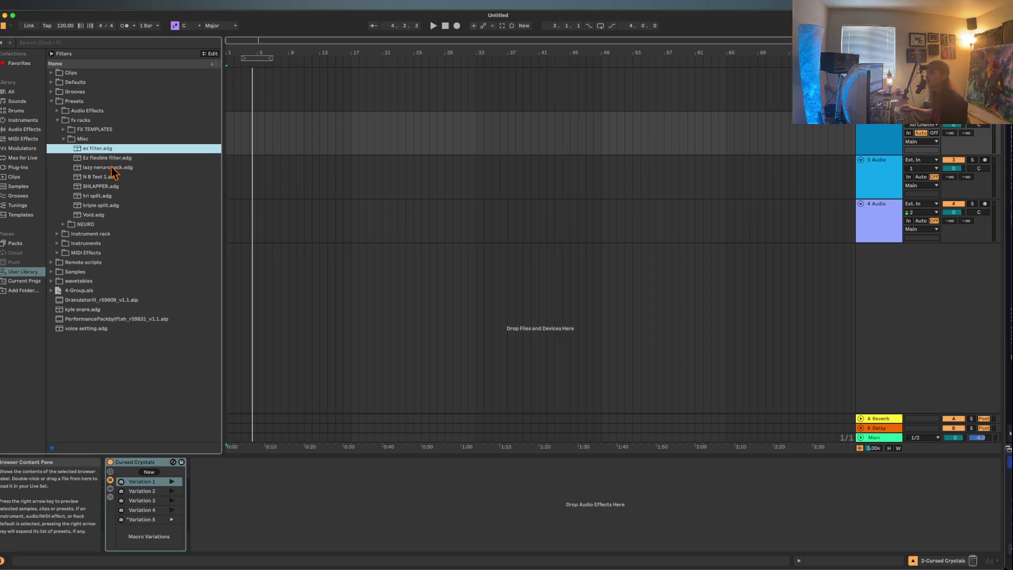
Drop lazy neruro rack.adg after Cursed Crystals, lower Macro 1, show LFO mappings, and fold the rack.
{"action": "left_click_drag", "start_coordinate": [112, 166], "coordinate": [265, 492]}
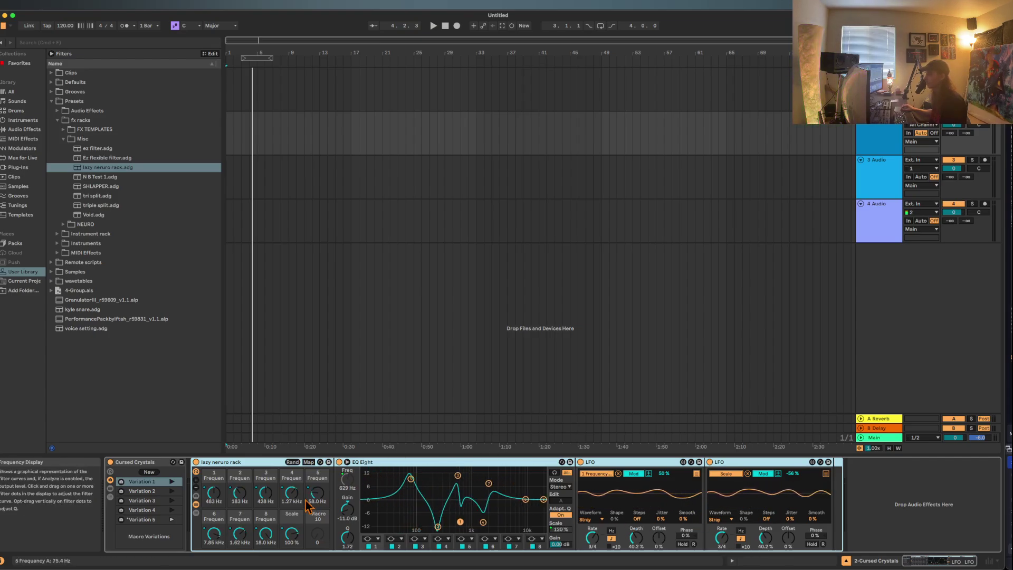
{"action": "left_click_drag", "start_coordinate": [214, 493], "coordinate": [214, 510]}
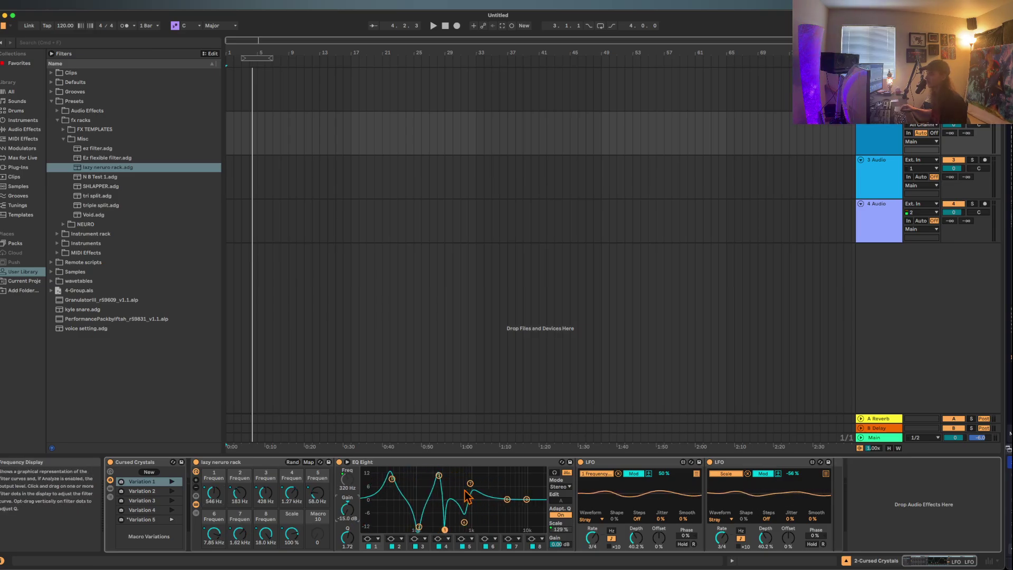
{"action": "left_click", "coordinate": [696, 474]}
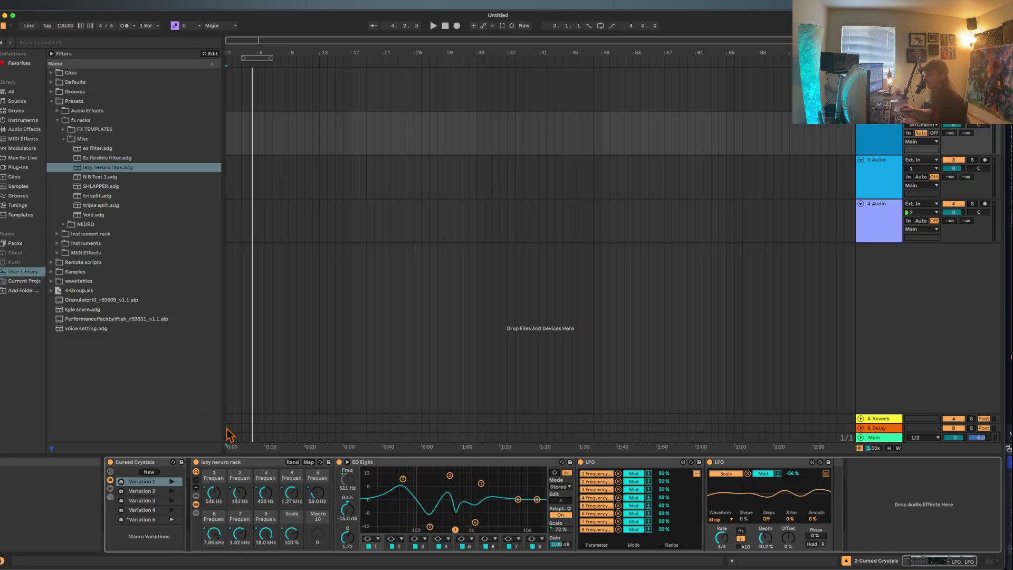
{"action": "double_click", "coordinate": [236, 462]}
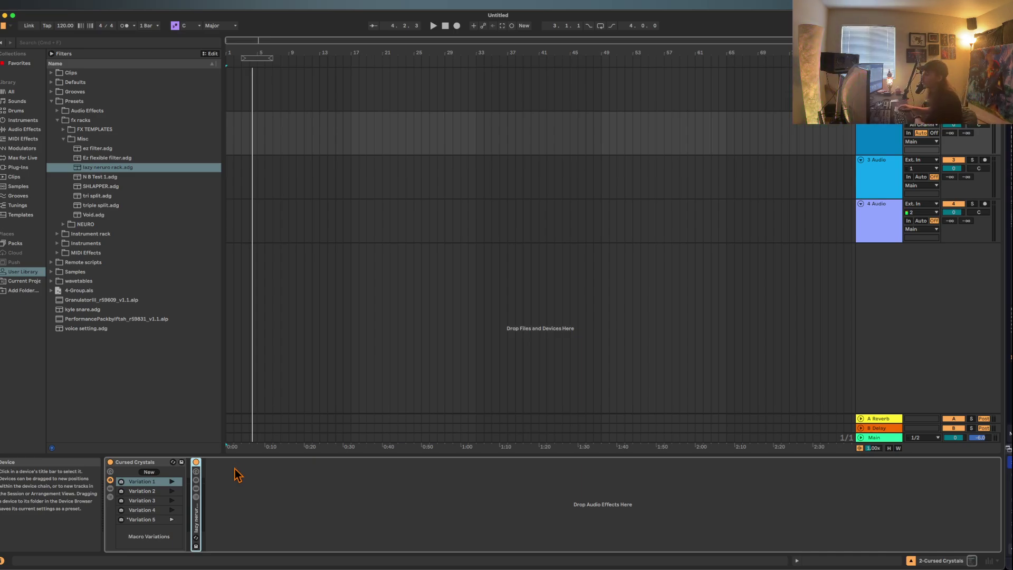
{"action": "left_click", "coordinate": [236, 469]}
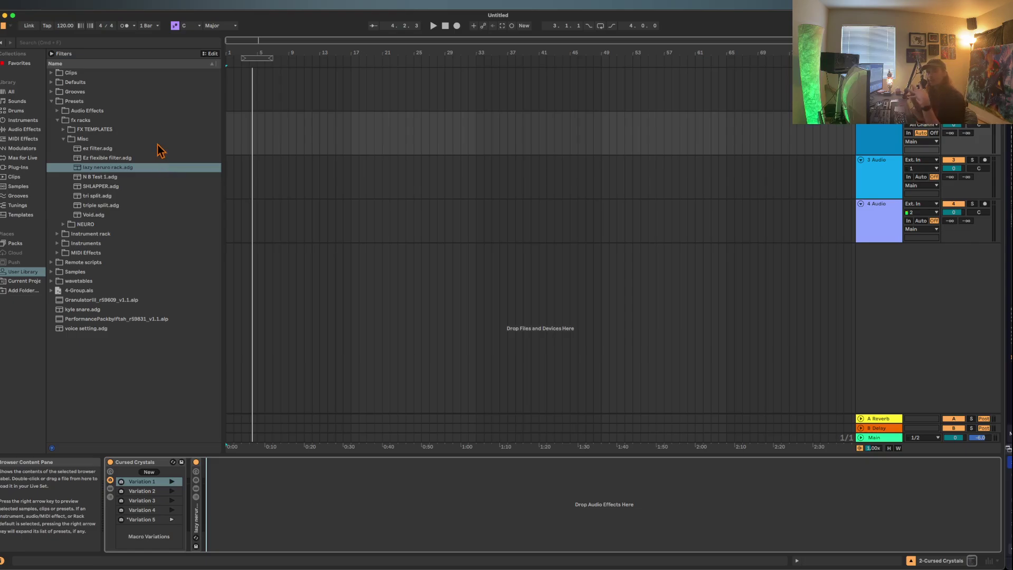